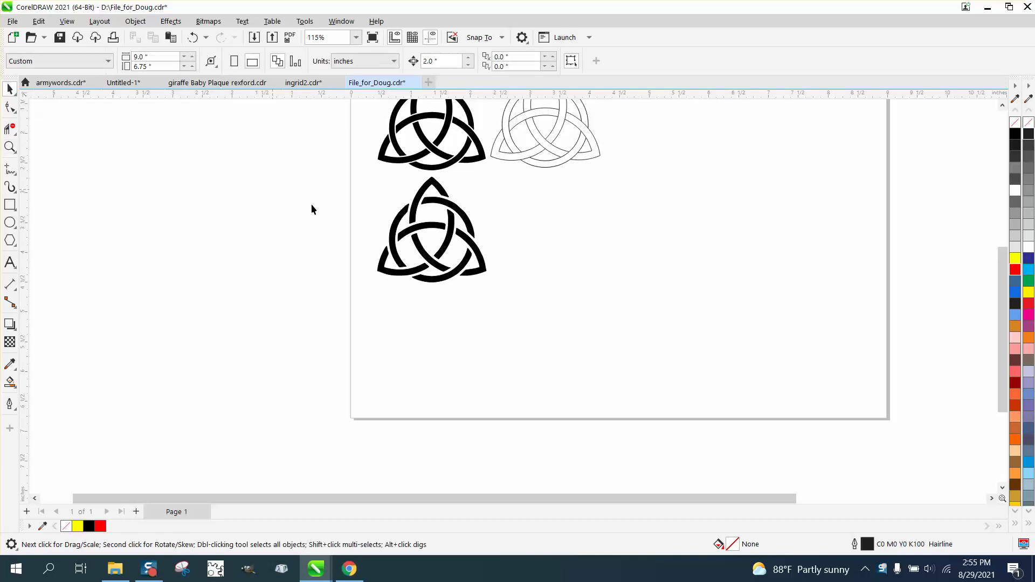
# Step: Move the lower solid knot into the page's open area and the outlined knot to the page's right edge
pyautogui.click(420, 225)
pyautogui.moveTo(420, 226); pyautogui.dragTo(590, 232)
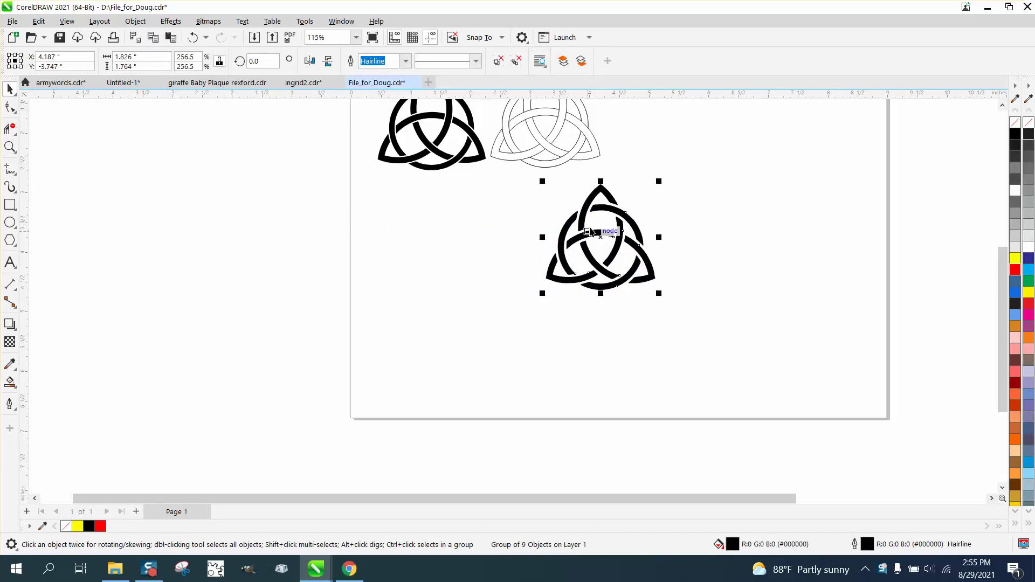
pyautogui.click(554, 139)
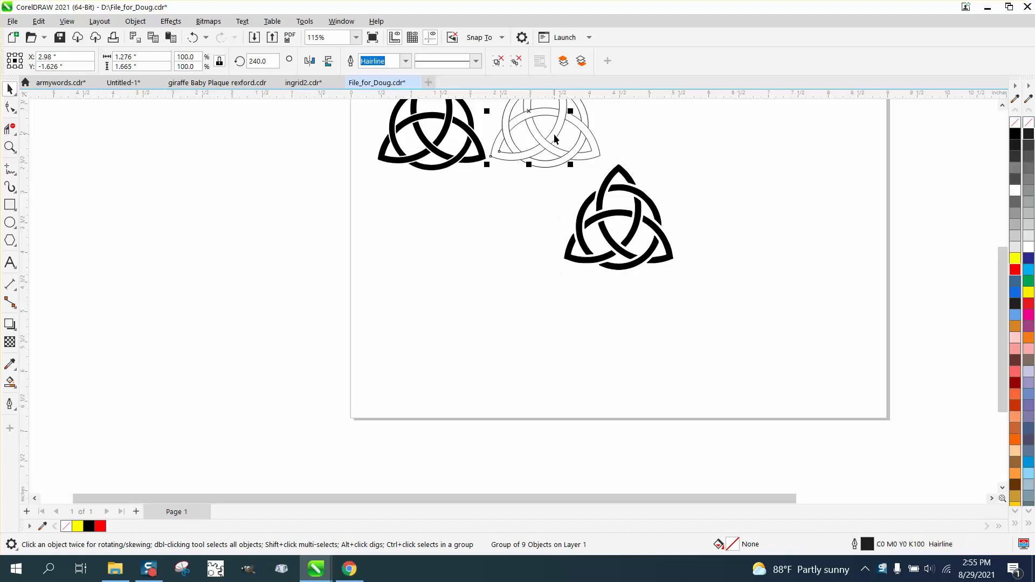
pyautogui.scroll(-5, 554, 133)
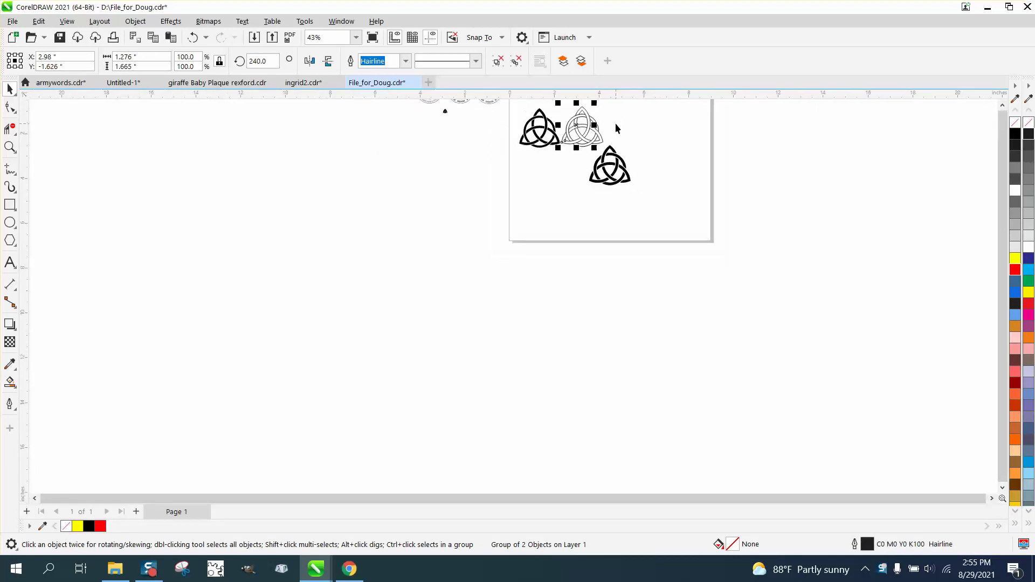
pyautogui.moveTo(616, 106); pyautogui.dragTo(712, 131)
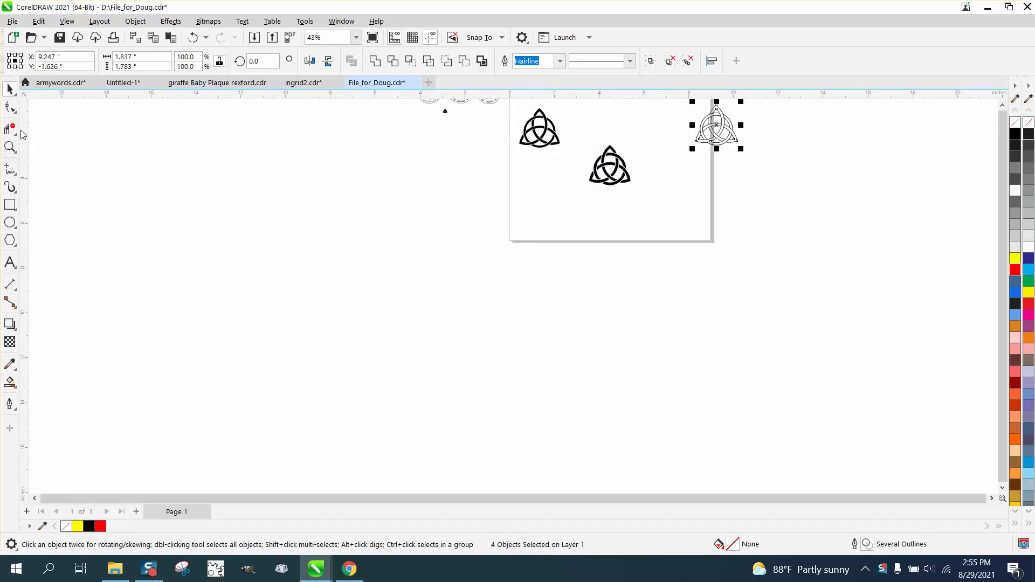
# Step: Draw a circle about 1.46 inches across and place it over the solid knot's central ring
pyautogui.click(9, 147)
pyautogui.moveTo(581, 135); pyautogui.dragTo(683, 235)
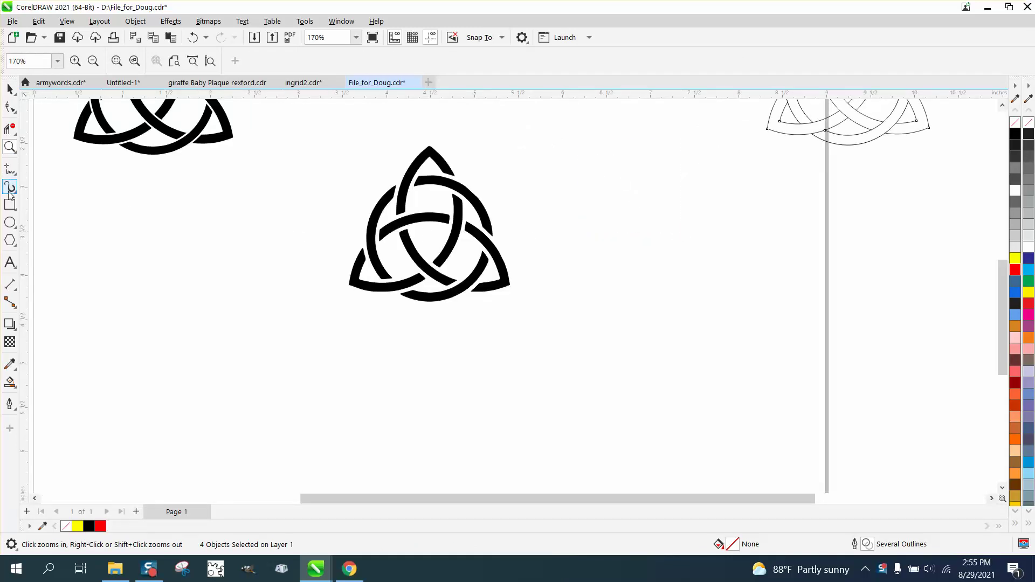
pyautogui.click(10, 223)
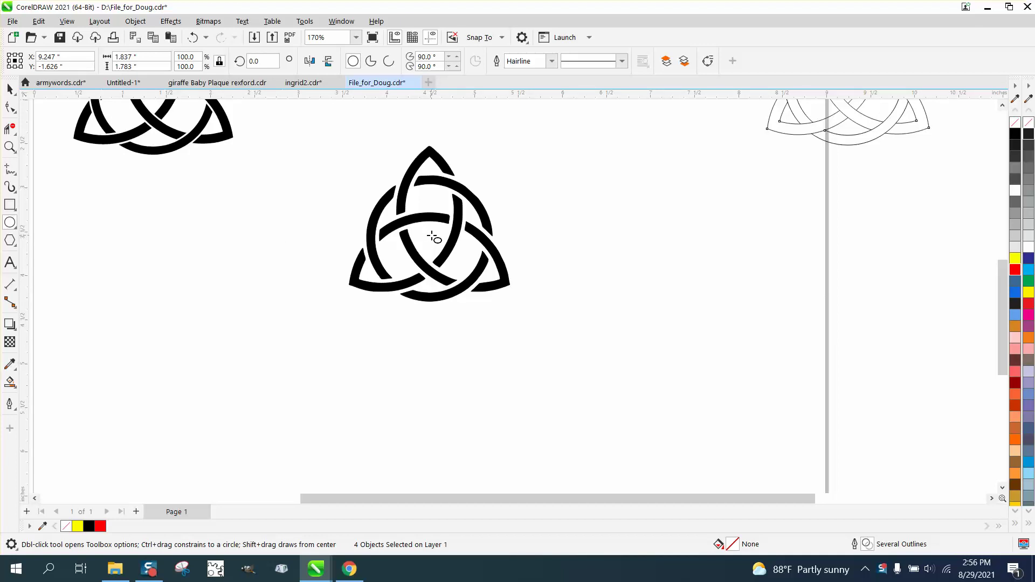
pyautogui.moveTo(424, 222); pyautogui.dragTo(345, 351)
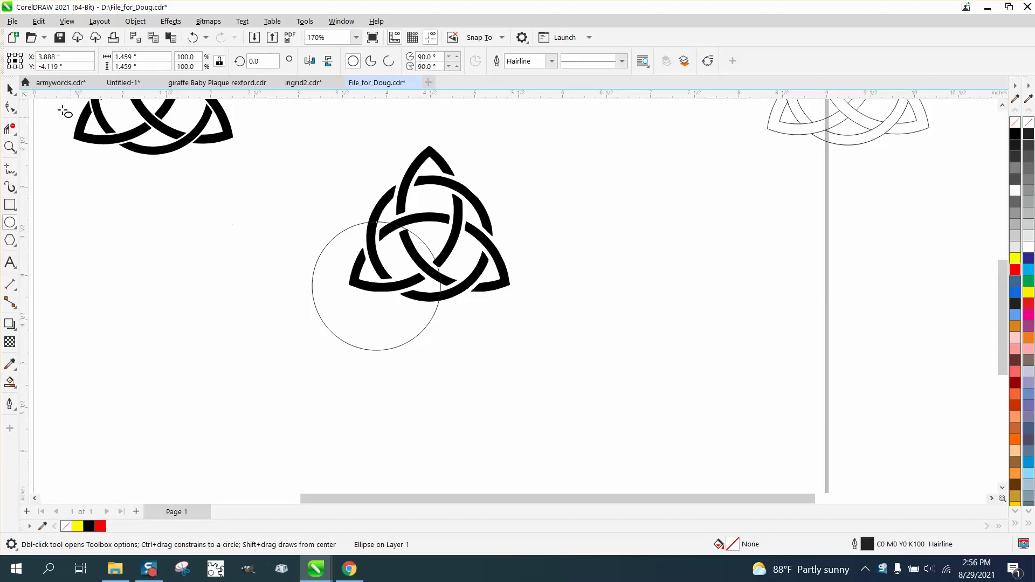
pyautogui.click(9, 89)
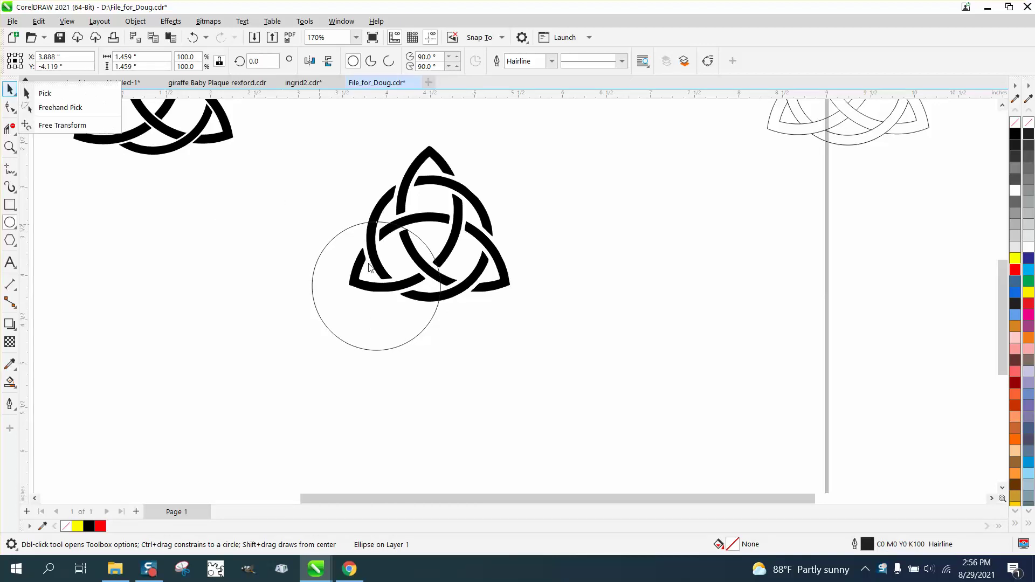
pyautogui.click(441, 297)
pyautogui.moveTo(393, 291); pyautogui.dragTo(428, 240)
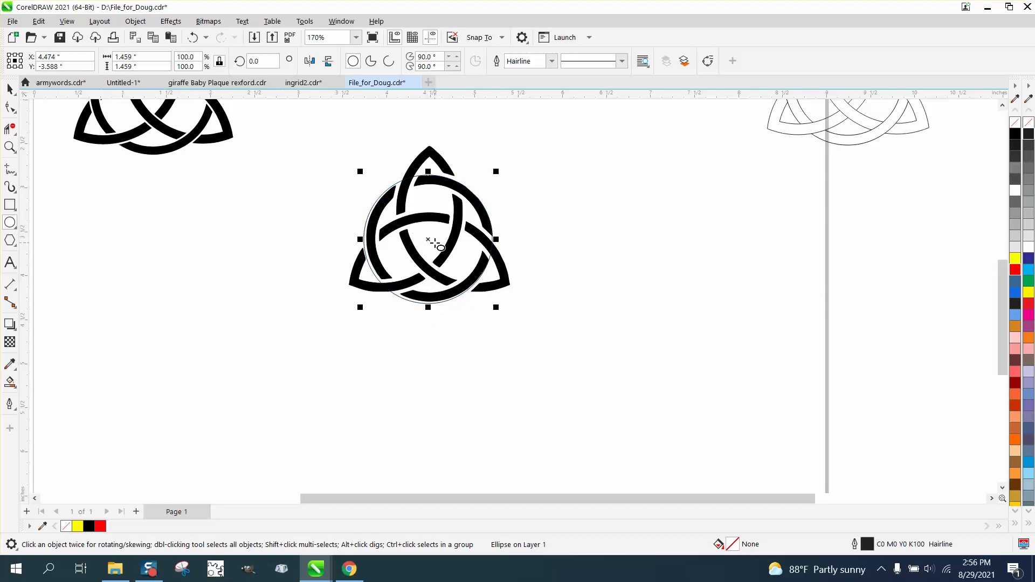
pyautogui.click(538, 242)
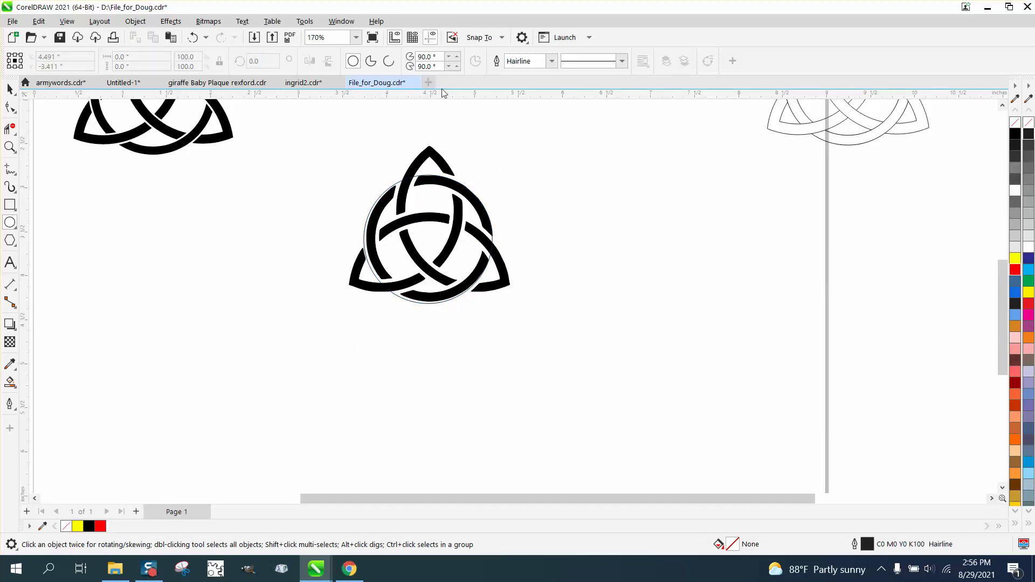
# Step: Nudge the circle 2 inches to the right and back over the knot
pyautogui.click(10, 89)
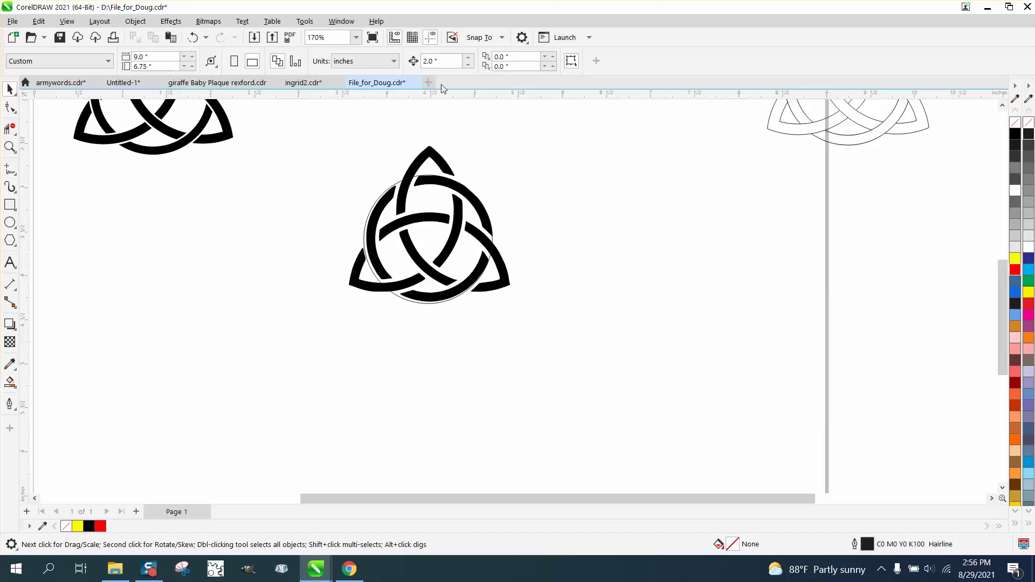
pyautogui.moveTo(441, 61); pyautogui.dragTo(417, 64)
pyautogui.click(399, 183)
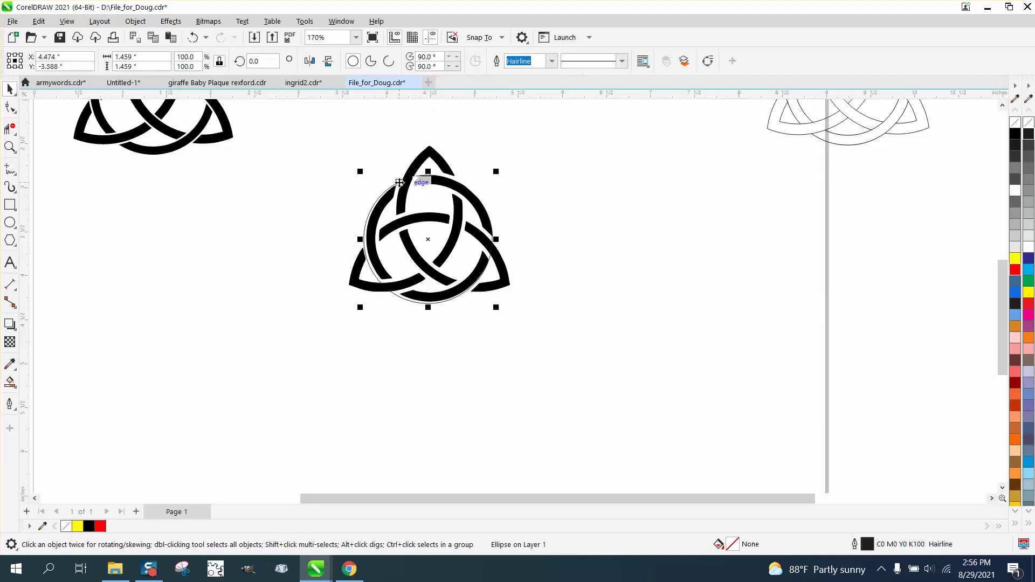
pyautogui.press('Right')
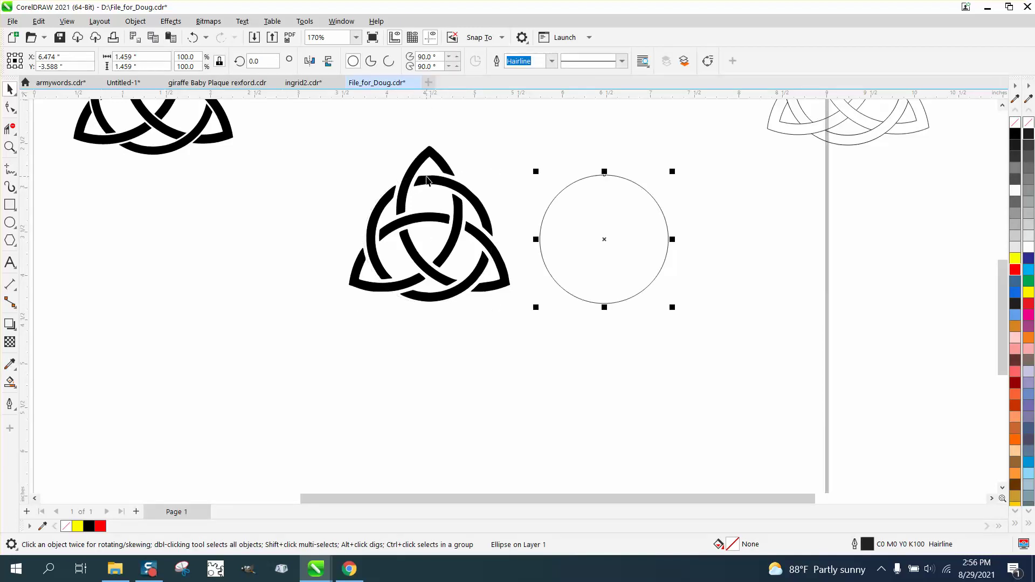
pyautogui.press('Left')
pyautogui.click(554, 149)
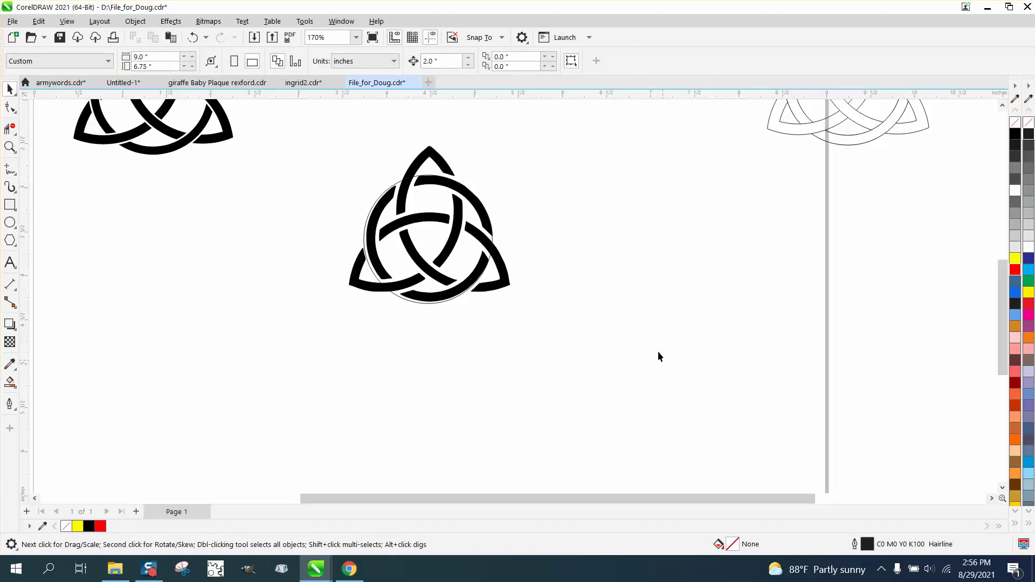
# Step: Set the nudge distance to 0.001 inches and fine-position the circle evenly around the knot's outer ring
pyautogui.doubleClick(439, 61)
pyautogui.write('.001')
pyautogui.click(10, 146)
pyautogui.moveTo(296, 135); pyautogui.dragTo(665, 365)
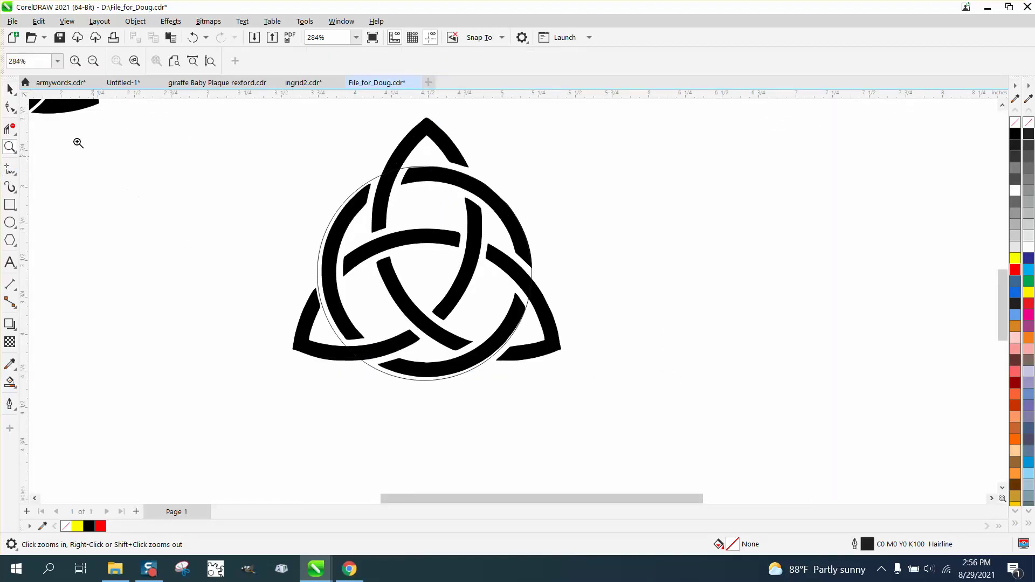
pyautogui.click(9, 88)
pyautogui.click(351, 195)
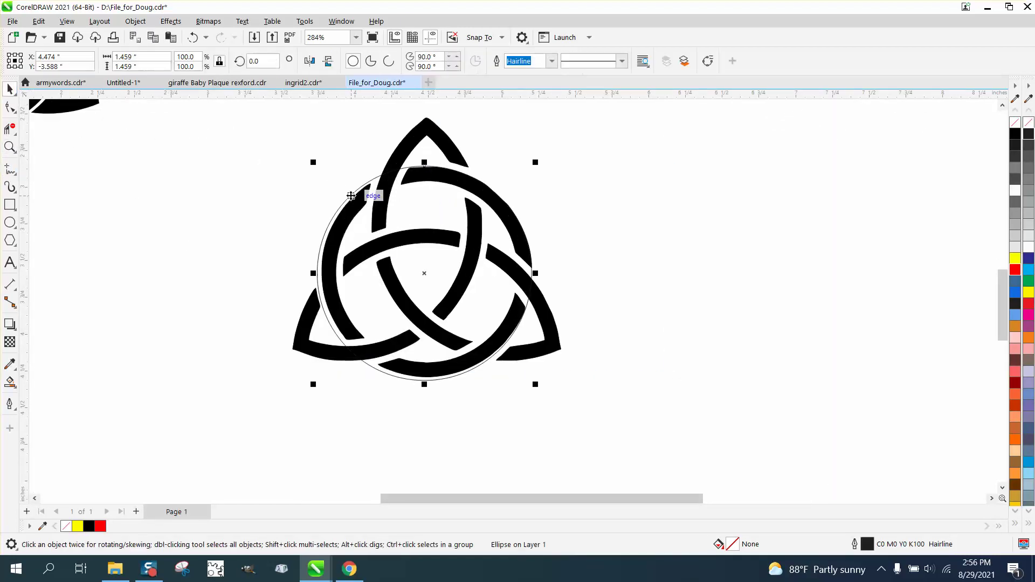
pyautogui.moveTo(357, 196); pyautogui.dragTo(360, 197)
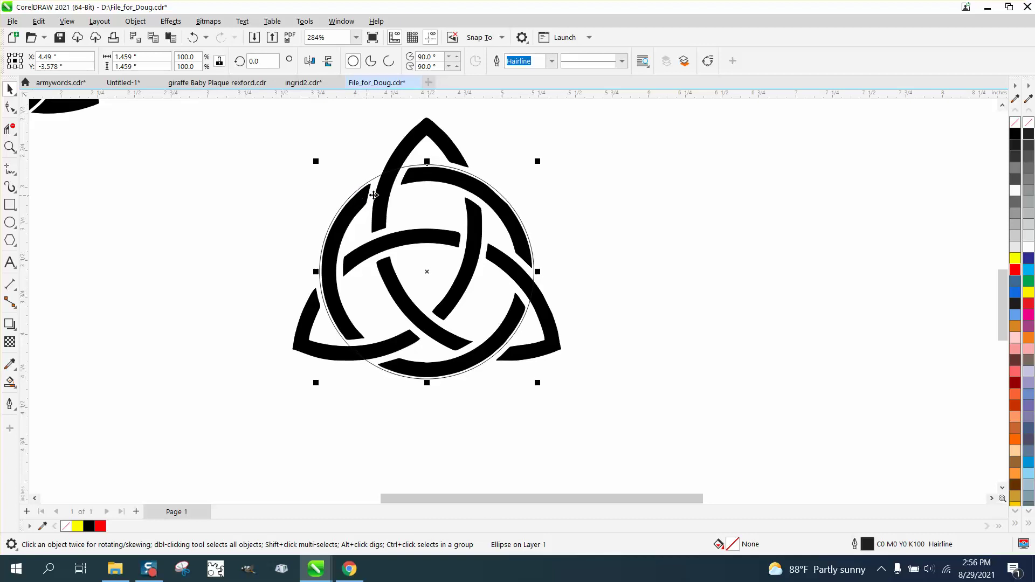
# Step: Draw a second circle about 1.9 inches across over the knot's lower part, its upper edge near the knot's middle arc
pyautogui.scroll(-1, 431, 169)
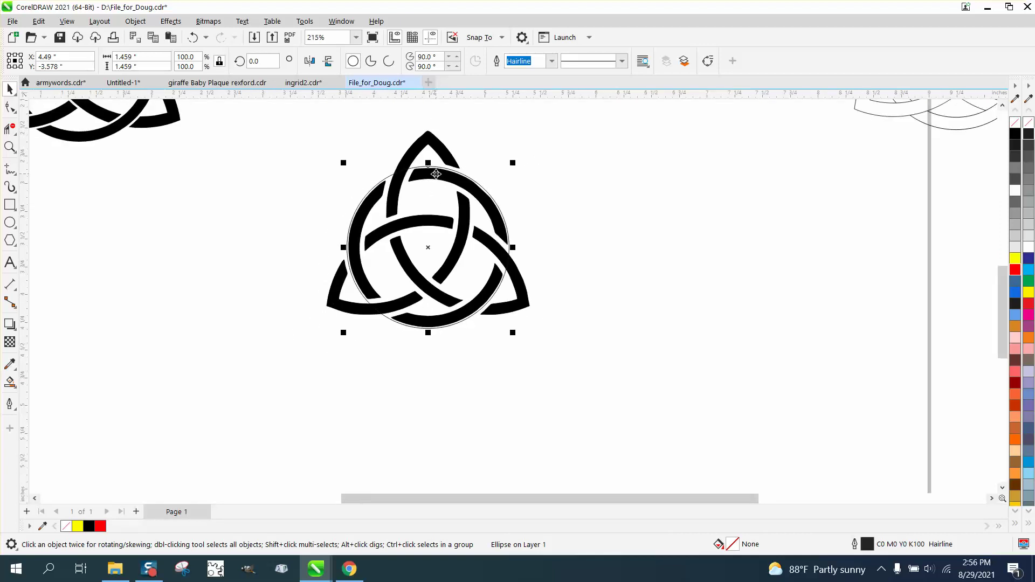
pyautogui.click(10, 222)
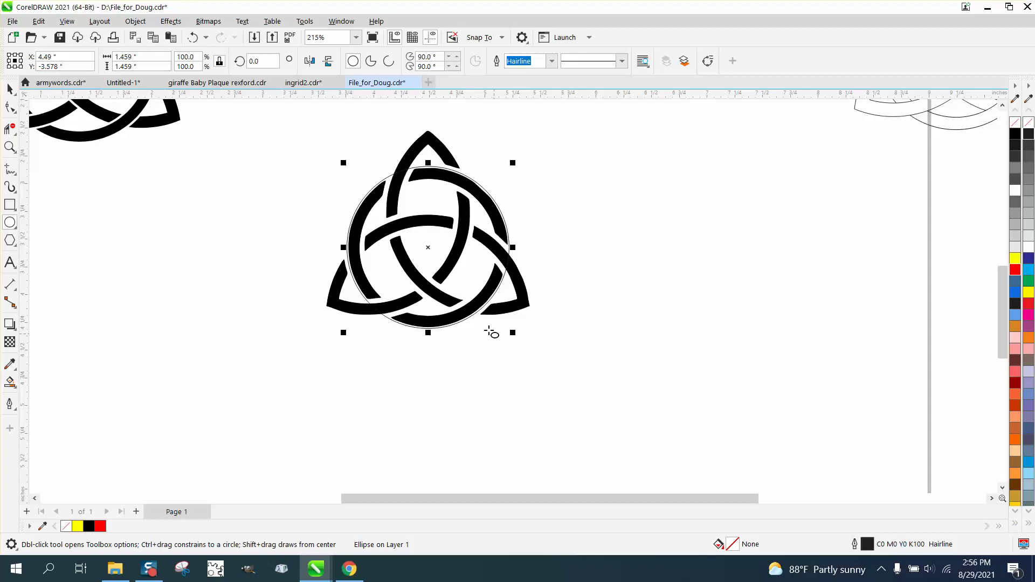
pyautogui.moveTo(671, 312)
pyautogui.mouseDown()
pyautogui.moveTo(555, 409)
pyautogui.moveTo(447, 448)
pyautogui.mouseUp()
pyautogui.moveTo(561, 422); pyautogui.dragTo(429, 327)
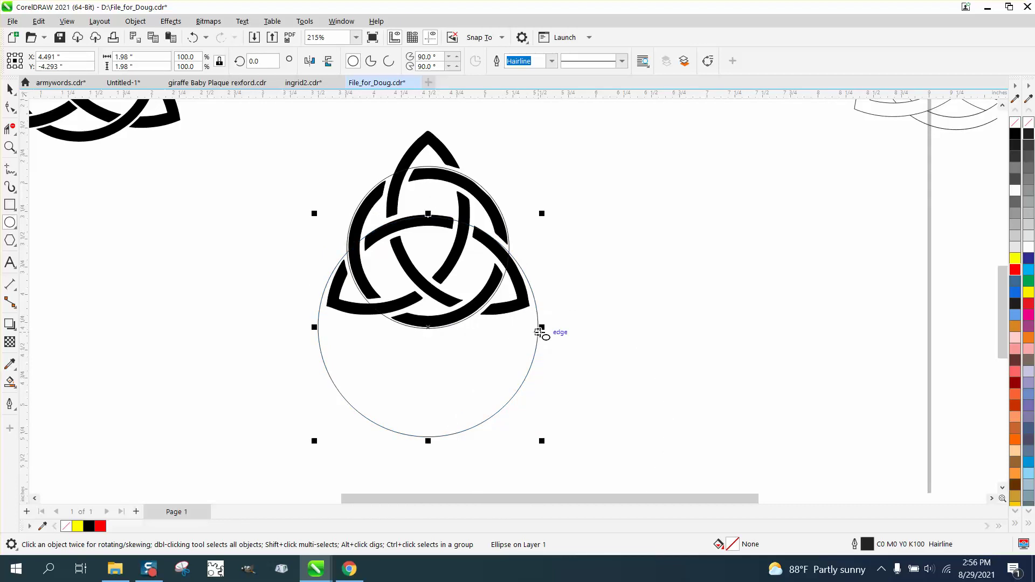
pyautogui.moveTo(541, 439); pyautogui.dragTo(532, 431)
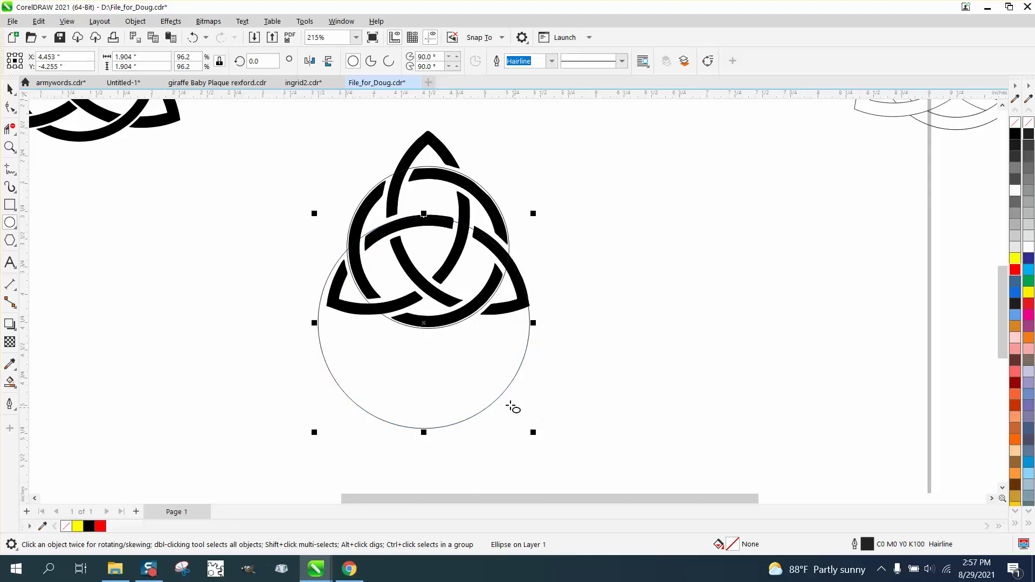
# Step: Reduce the larger circle to about 1.82 inches and align it with the outer edge of the knot's middle arc
pyautogui.click(10, 89)
pyautogui.moveTo(423, 325); pyautogui.dragTo(441, 322)
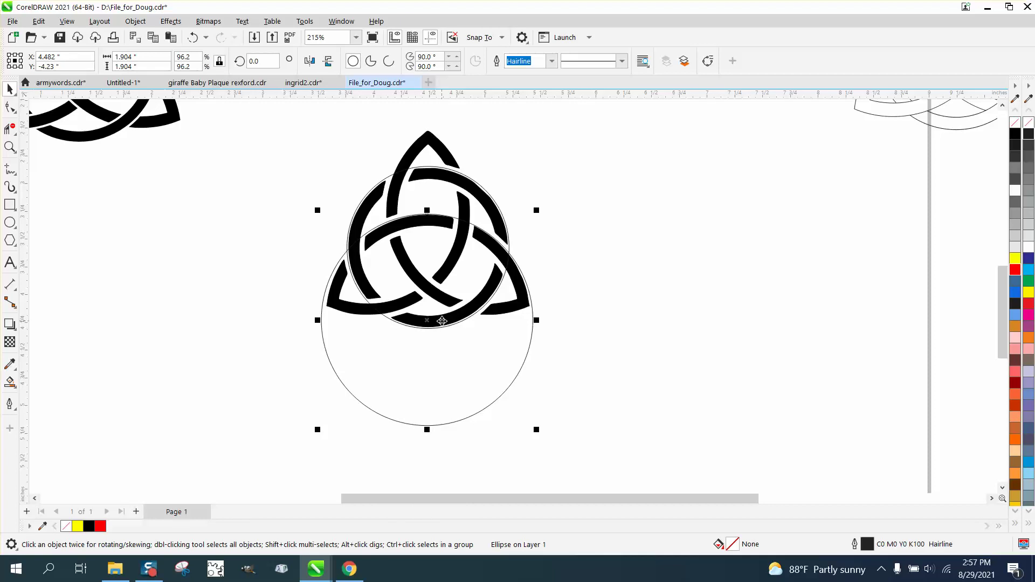
pyautogui.moveTo(538, 432); pyautogui.dragTo(545, 425)
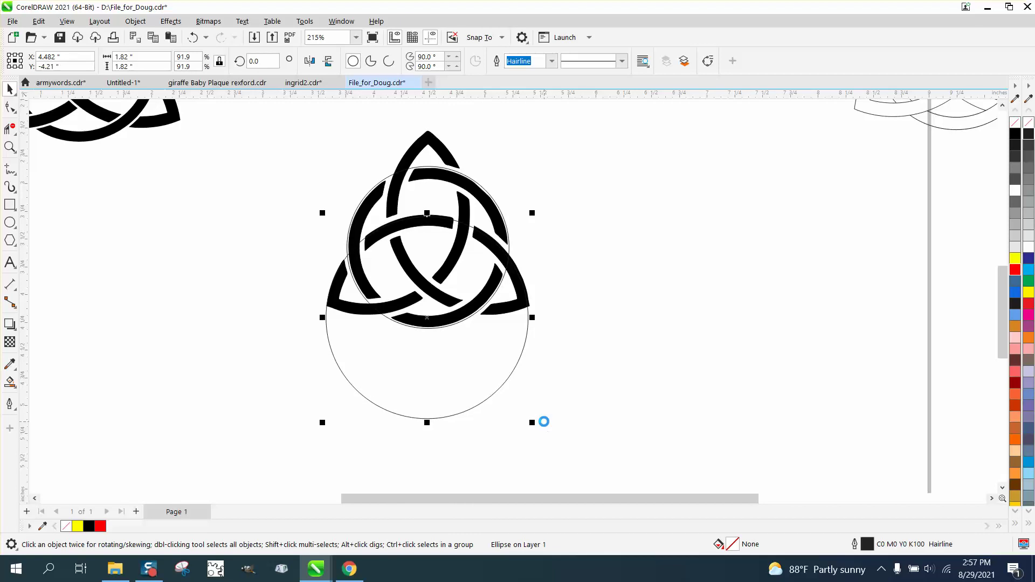
pyautogui.press('Up')
pyautogui.press('Up')
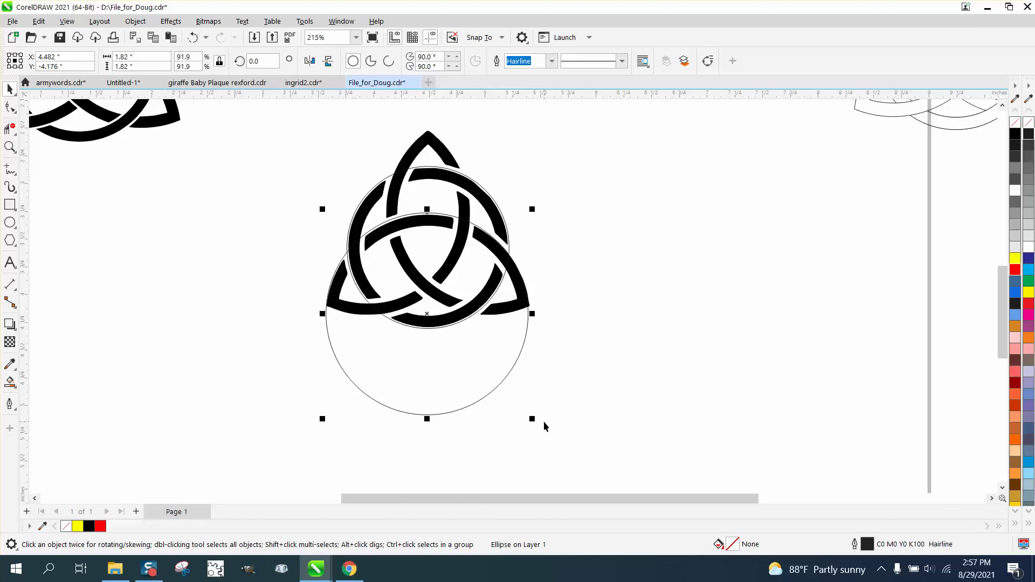
pyautogui.press('Right')
pyautogui.press('Down')
pyautogui.press('Down')
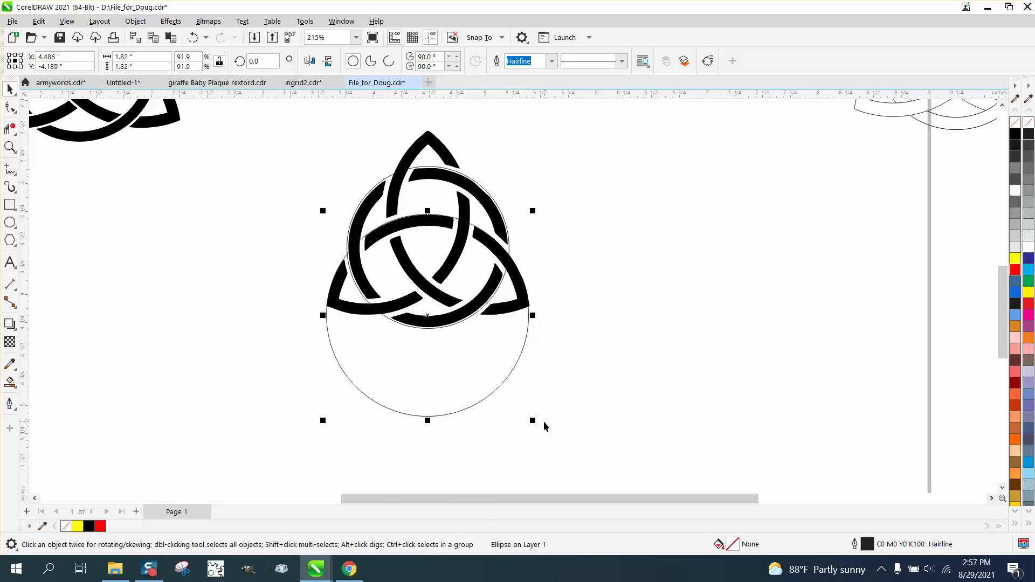
# Step: Set the nudge distance to 2 inches and move the solid knot about 4 inches right, clear of the circles
pyautogui.click(470, 165)
pyautogui.click(451, 158)
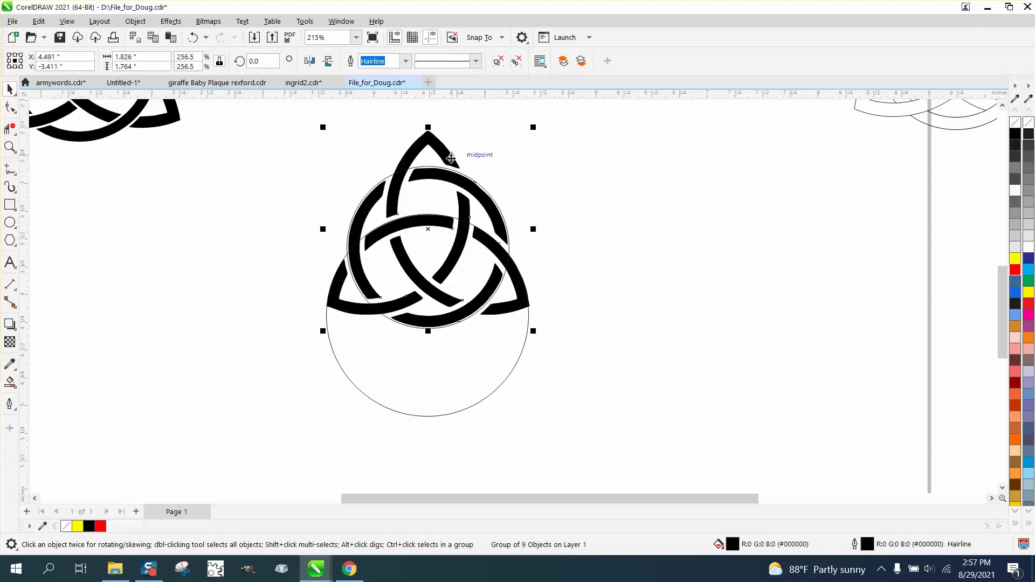
pyautogui.click(512, 134)
pyautogui.moveTo(449, 61); pyautogui.dragTo(415, 61)
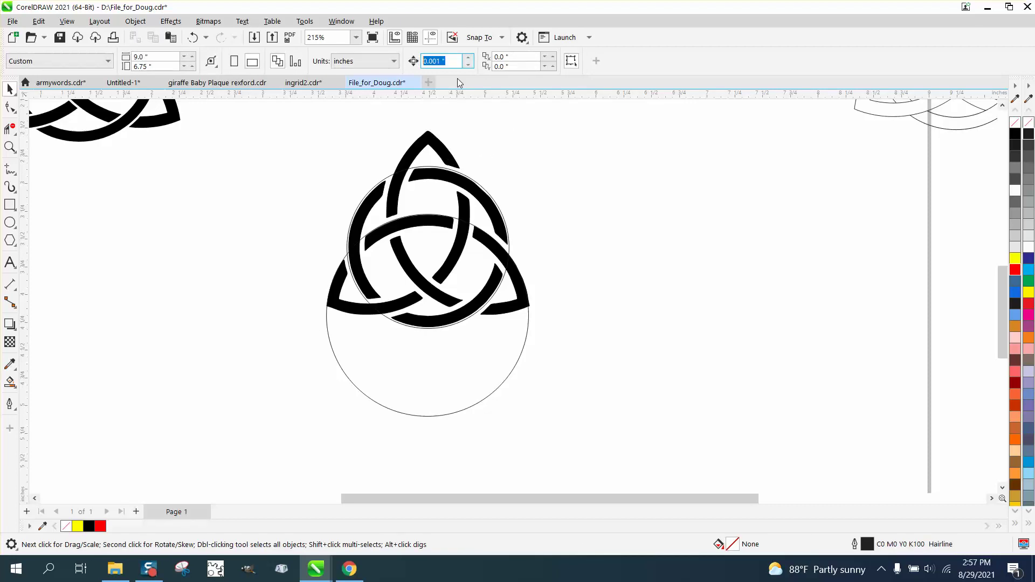
pyautogui.moveTo(482, 159); pyautogui.dragTo(489, 152)
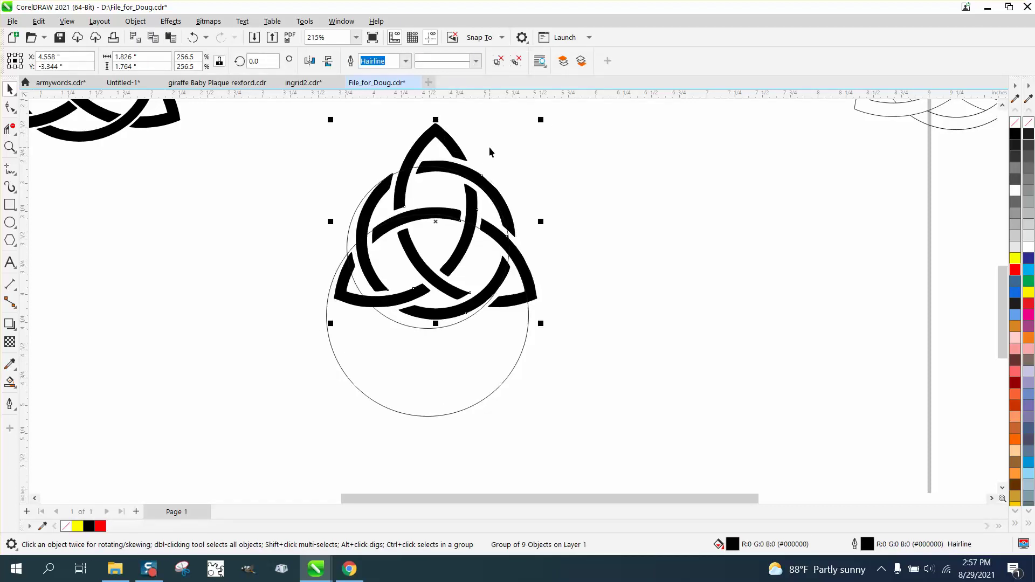
pyautogui.press('Right')
pyautogui.press('Right')
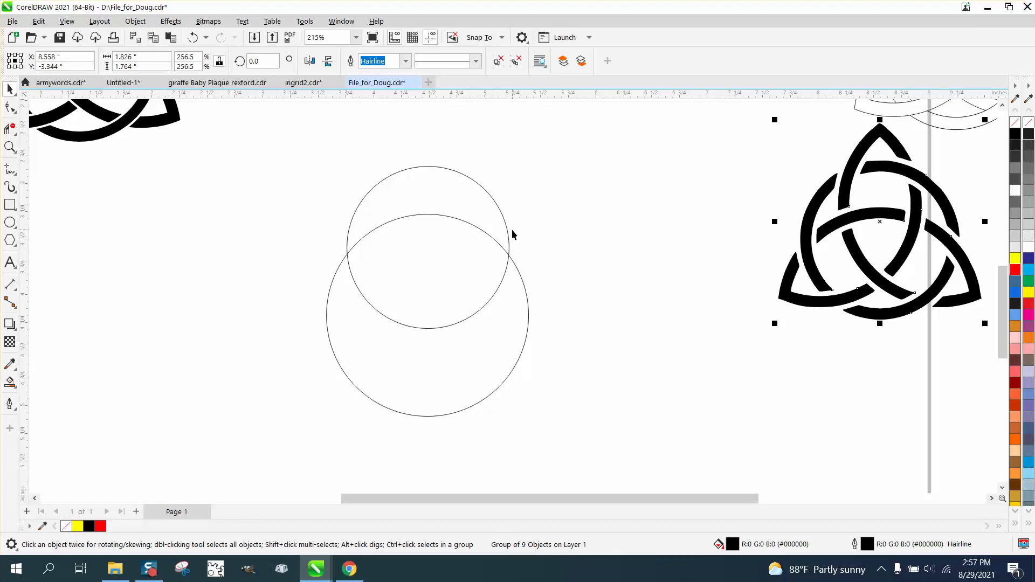
# Step: Add concentric inner copies of both circles, about 1.26 inches inside the smaller and about 1.59 inches inside the larger
pyautogui.click(393, 173)
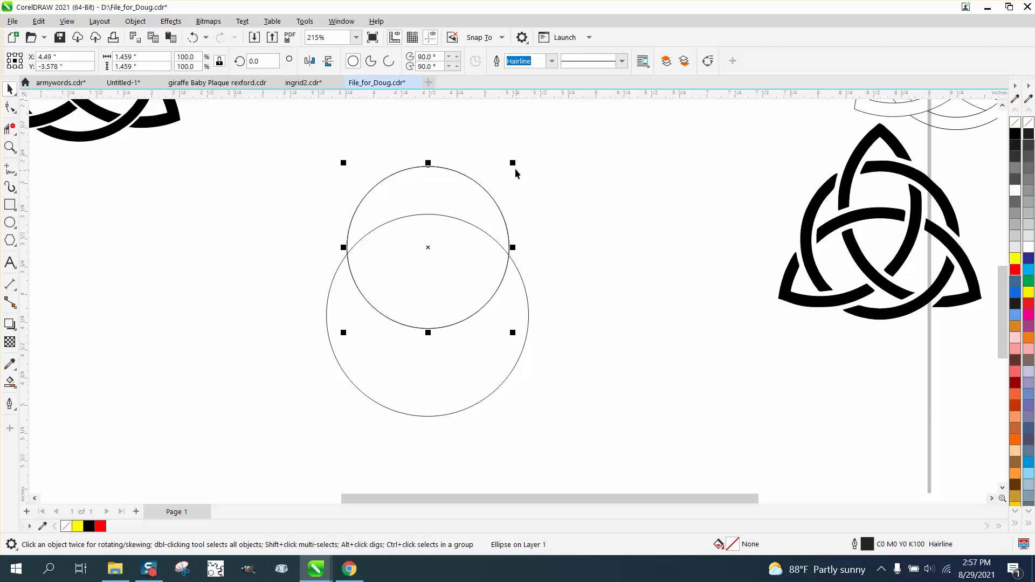
pyautogui.moveTo(515, 163); pyautogui.dragTo(509, 174)
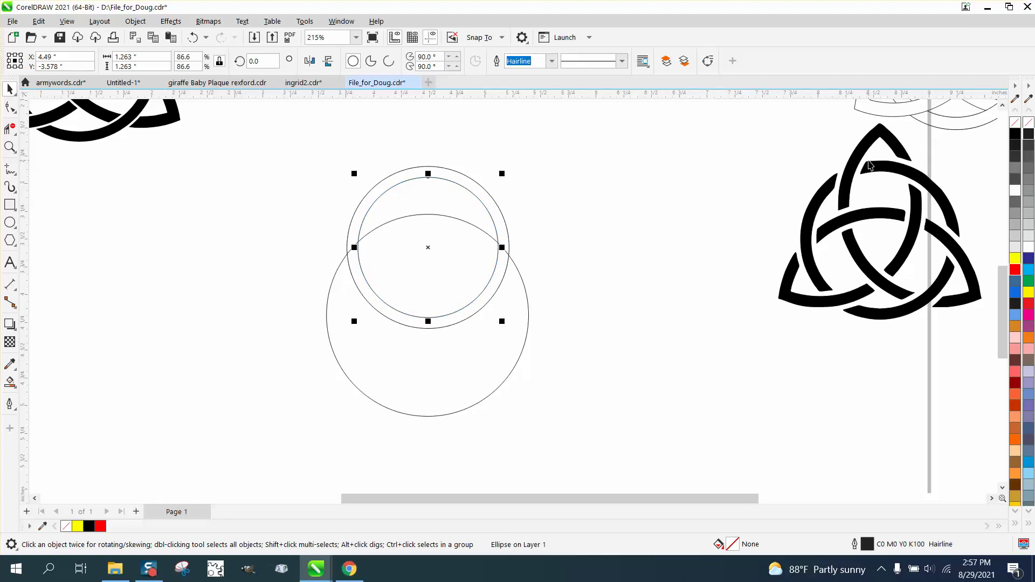
pyautogui.click(525, 292)
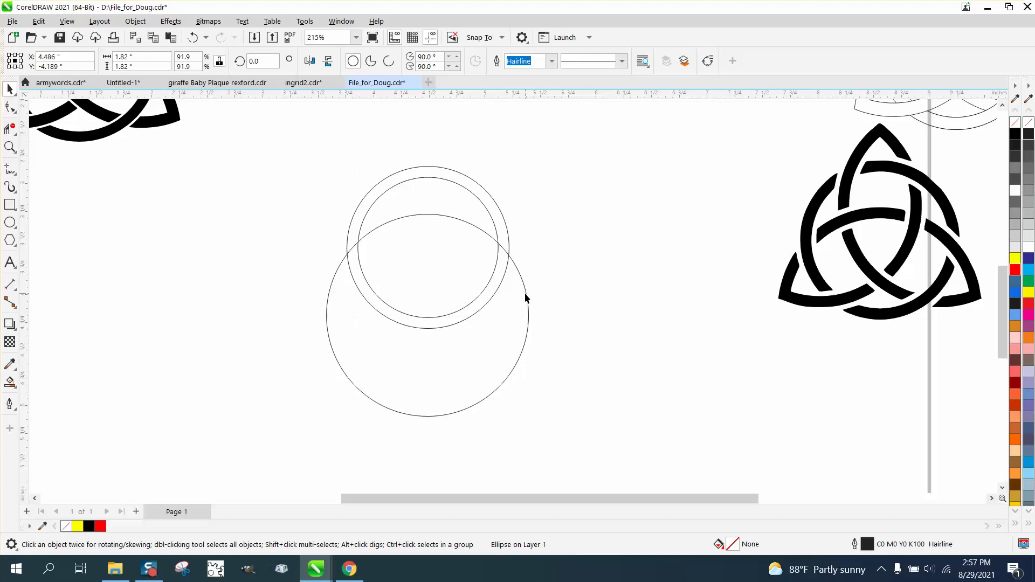
pyautogui.click(528, 293)
pyautogui.moveTo(532, 211); pyautogui.dragTo(529, 225)
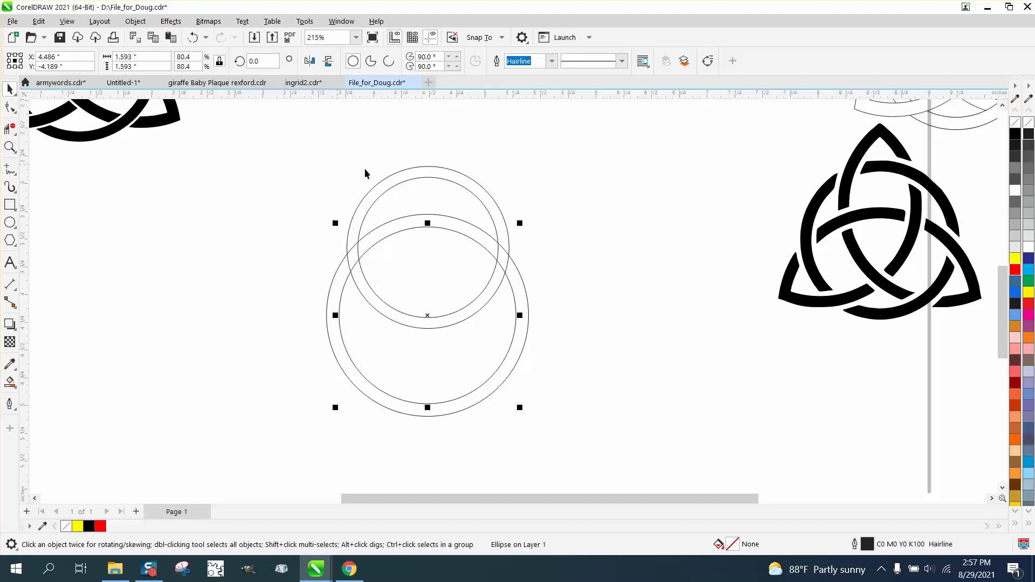
# Step: Group the two smaller concentric circles
pyautogui.click(547, 179)
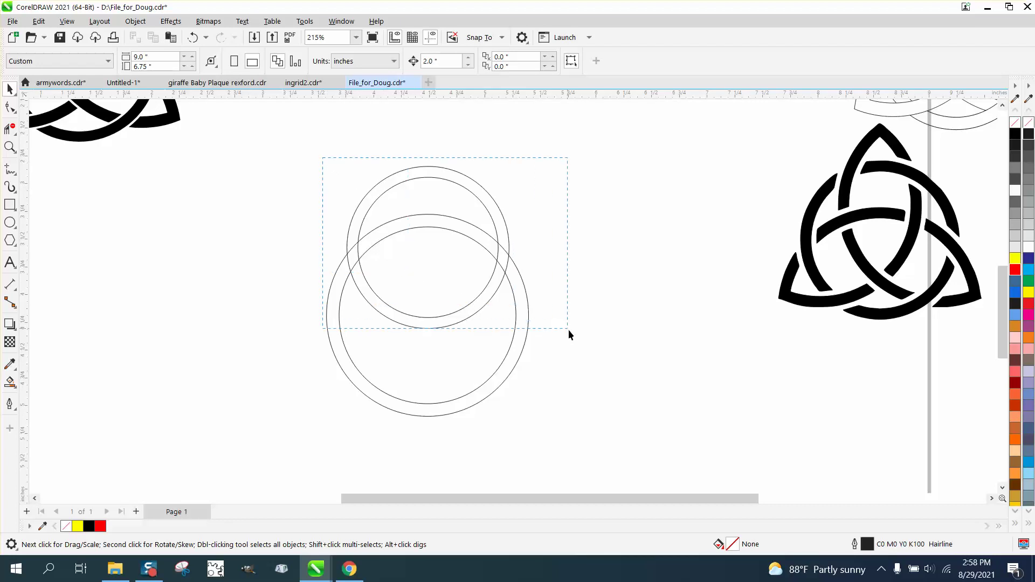
pyautogui.moveTo(569, 330); pyautogui.dragTo(580, 341)
pyautogui.hotkey('ctrl', 'g')
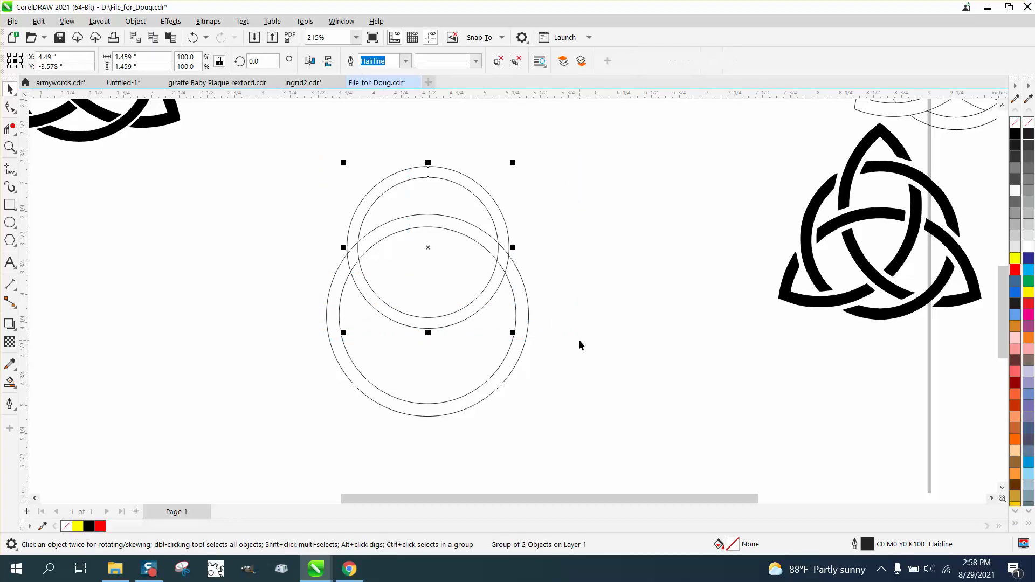
# Step: Group the two larger concentric circles and move their rotation centre to the centre of the smaller circles
pyautogui.moveTo(284, 207); pyautogui.dragTo(328, 263)
pyautogui.moveTo(580, 396); pyautogui.dragTo(632, 441)
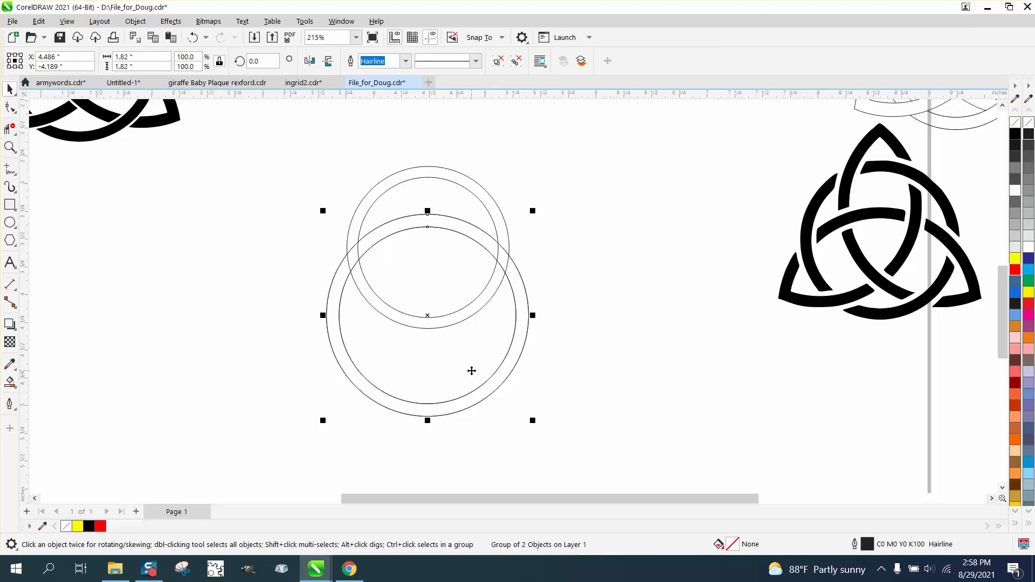
pyautogui.click(427, 316)
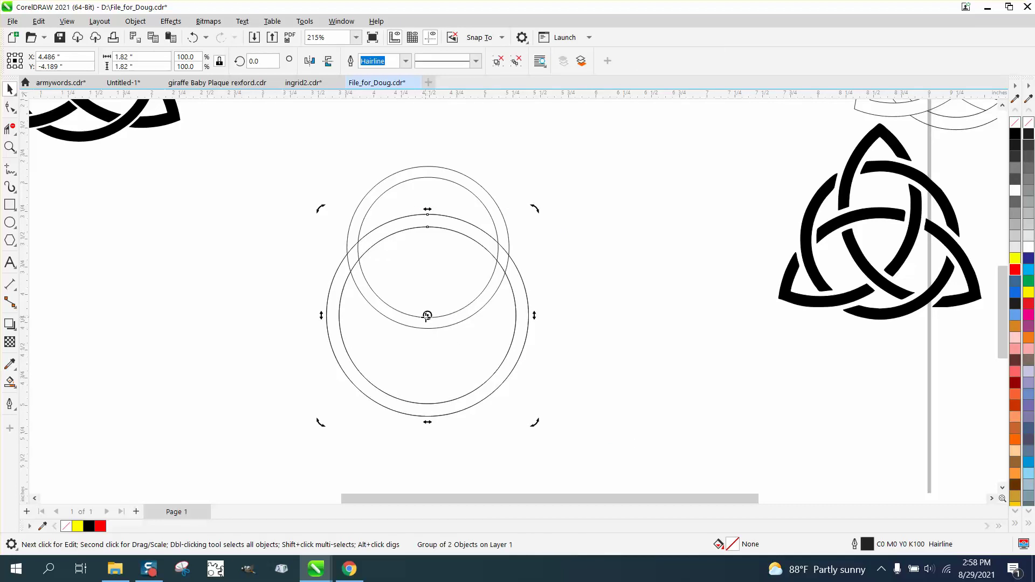
pyautogui.moveTo(427, 316); pyautogui.dragTo(427, 247)
# Step: Create two copies of the larger circle pair, rotated in 120-degree increments around the smaller circles' centre
pyautogui.doubleClick(256, 62)
pyautogui.write('120')
pyautogui.press('Return')
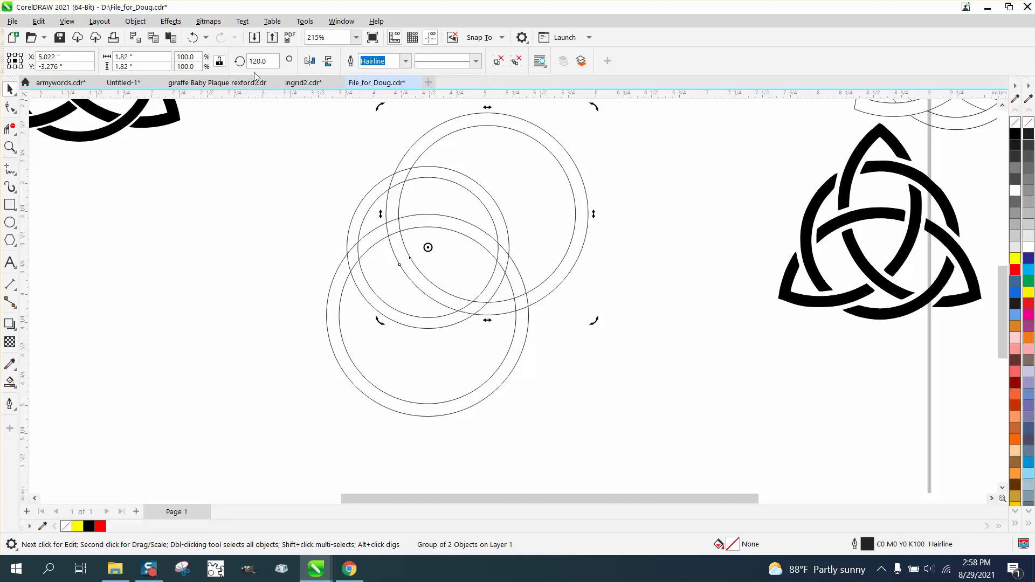
pyautogui.hotkey('ctrl', 'r')
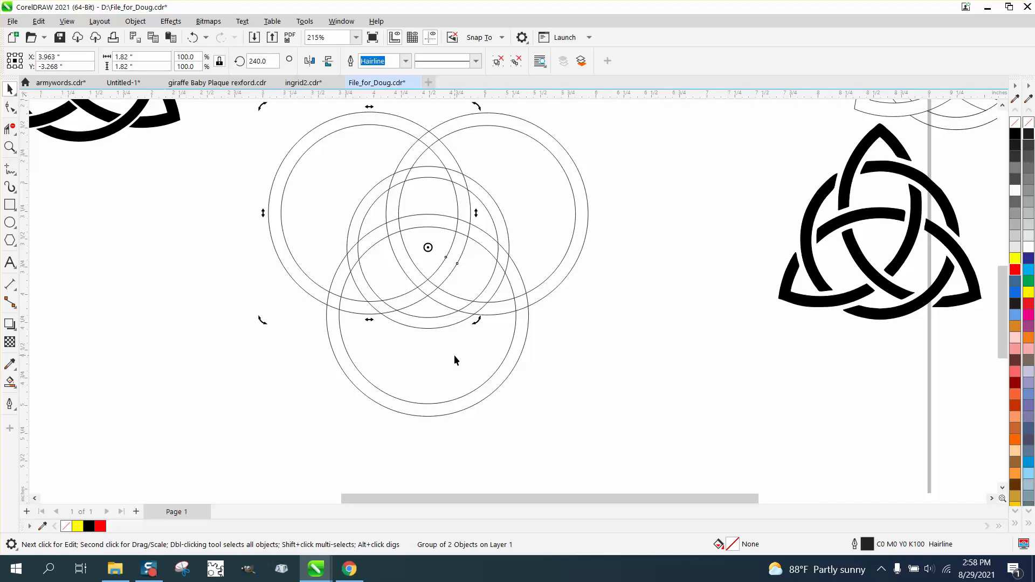
# Step: Trim away the large circles' outer arcs and the short crossing segments at the tips with Virtual Segment Delete, leaving three pointed lobes
pyautogui.click(9, 130)
pyautogui.moveTo(306, 128); pyautogui.dragTo(270, 302)
pyautogui.moveTo(530, 122)
pyautogui.mouseDown()
pyautogui.moveTo(584, 203)
pyautogui.moveTo(587, 340)
pyautogui.moveTo(393, 446)
pyautogui.mouseUp()
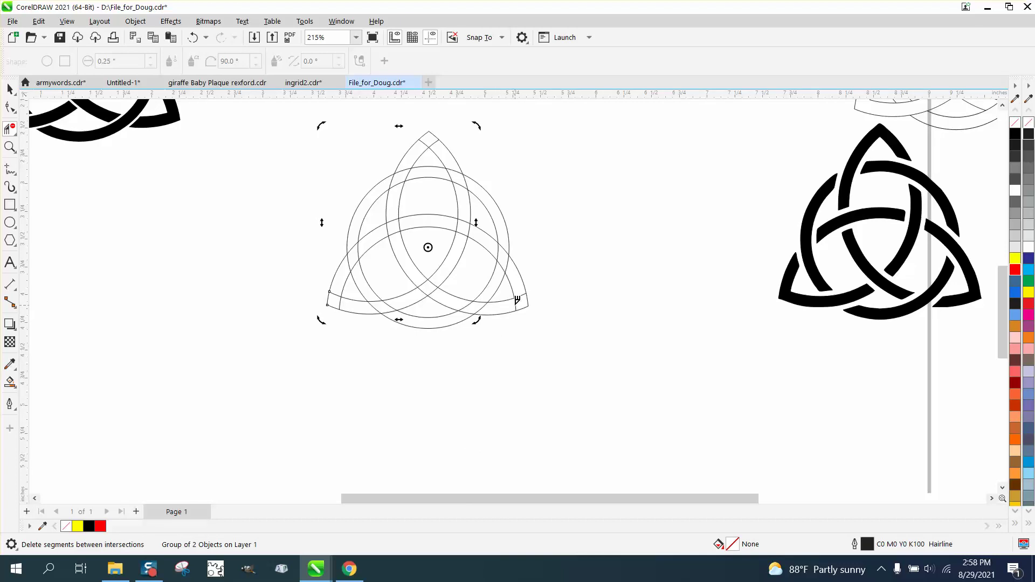
pyautogui.click(516, 301)
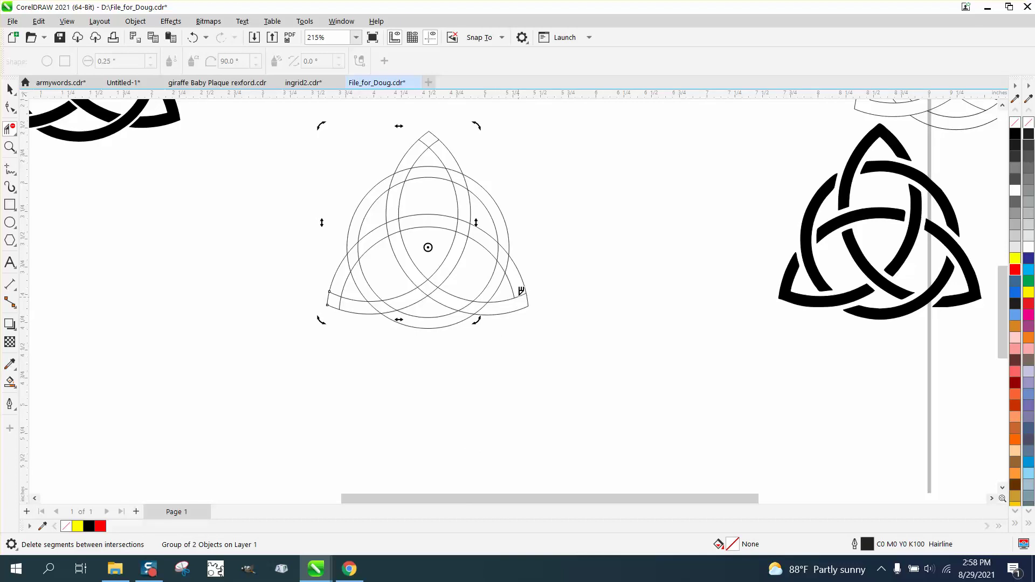
pyautogui.click(336, 294)
pyautogui.click(340, 300)
# Step: Move the solid reference knot directly beside the left side of the outlined knot
pyautogui.click(10, 89)
pyautogui.moveTo(866, 211); pyautogui.dragTo(222, 223)
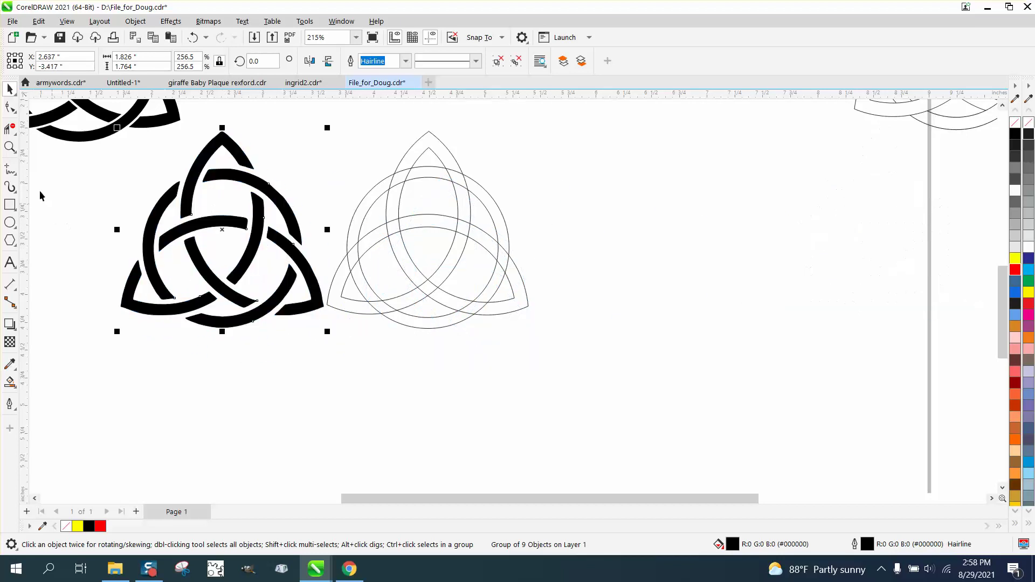
pyautogui.click(10, 147)
pyautogui.moveTo(105, 116); pyautogui.dragTo(756, 392)
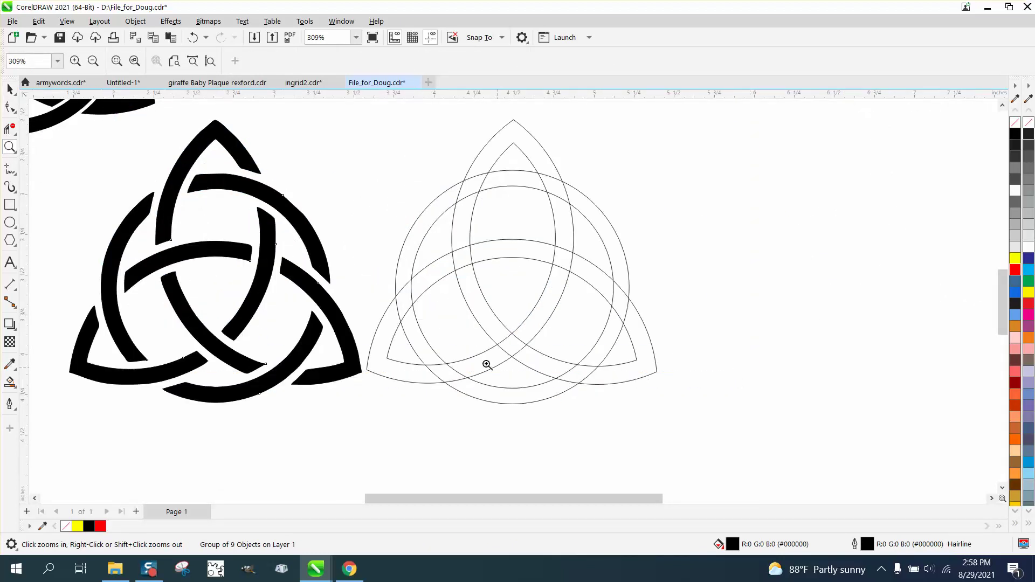
# Step: Delete the overlapping line segments at the outlined knot's crossings to match the reference's over-under weave, undoing any wrong deletion
pyautogui.click(10, 128)
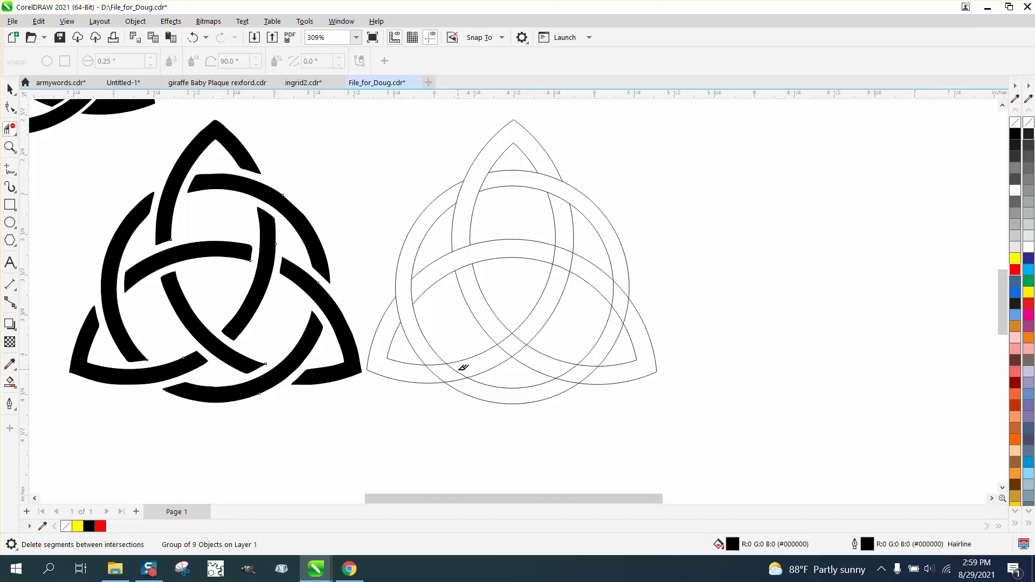
pyautogui.click(570, 375)
pyautogui.click(193, 37)
pyautogui.click(520, 349)
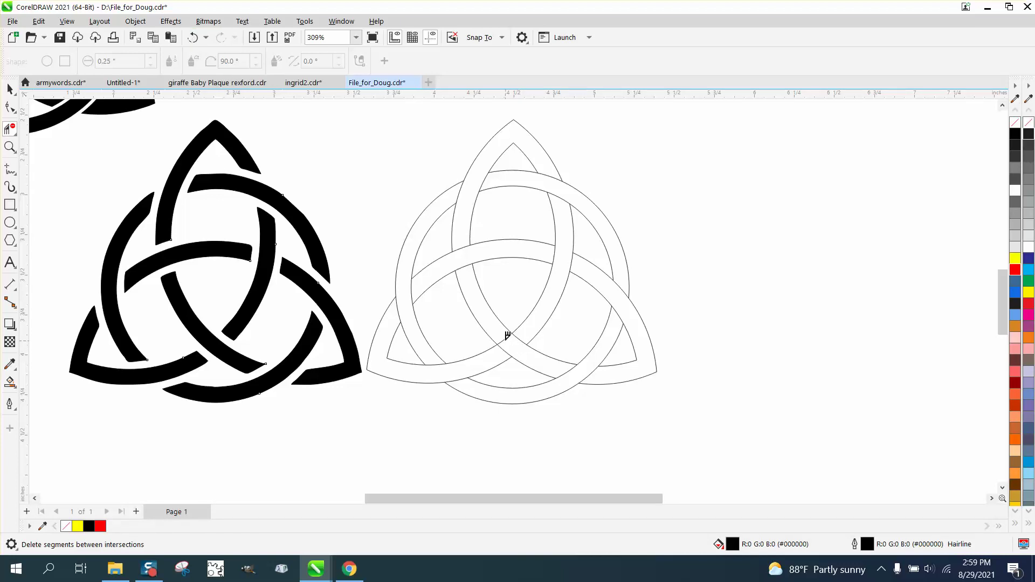
# Step: Smart Fill the top lobe, left ring arc and upper-right ring arc in black, nudging each piece 2 inches right
pyautogui.scroll(-1, 437, 340)
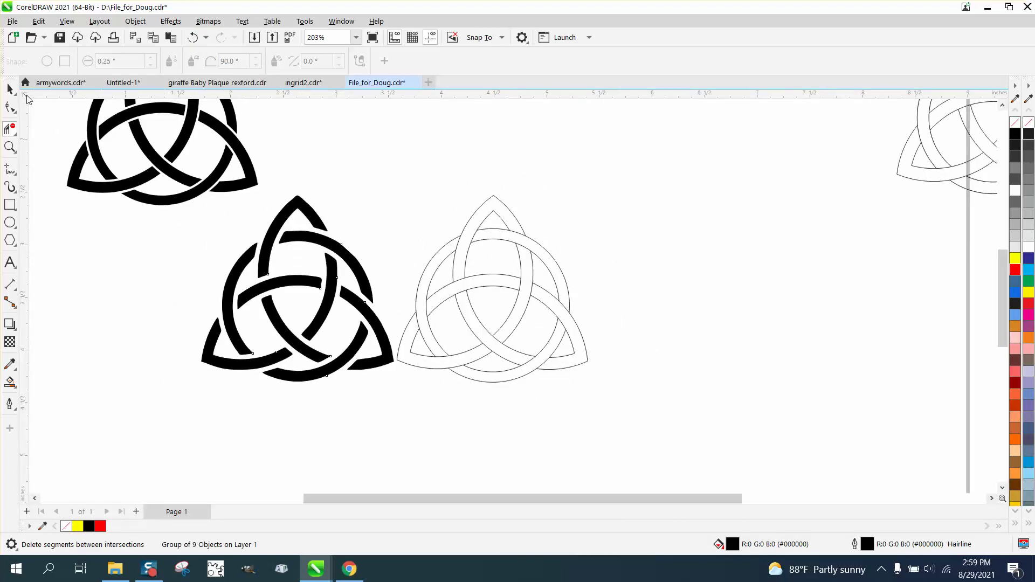
pyautogui.click(10, 89)
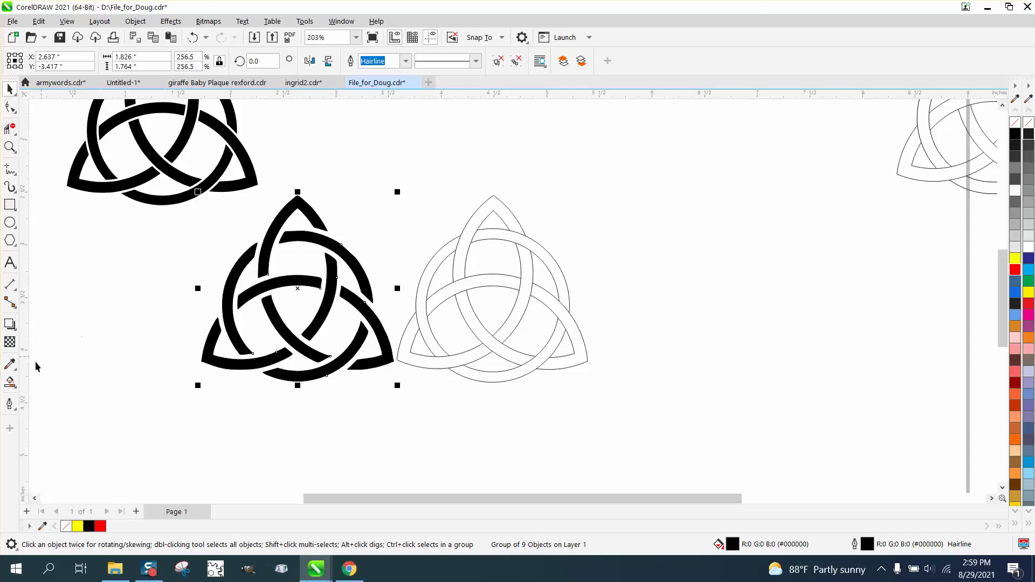
pyautogui.click(10, 382)
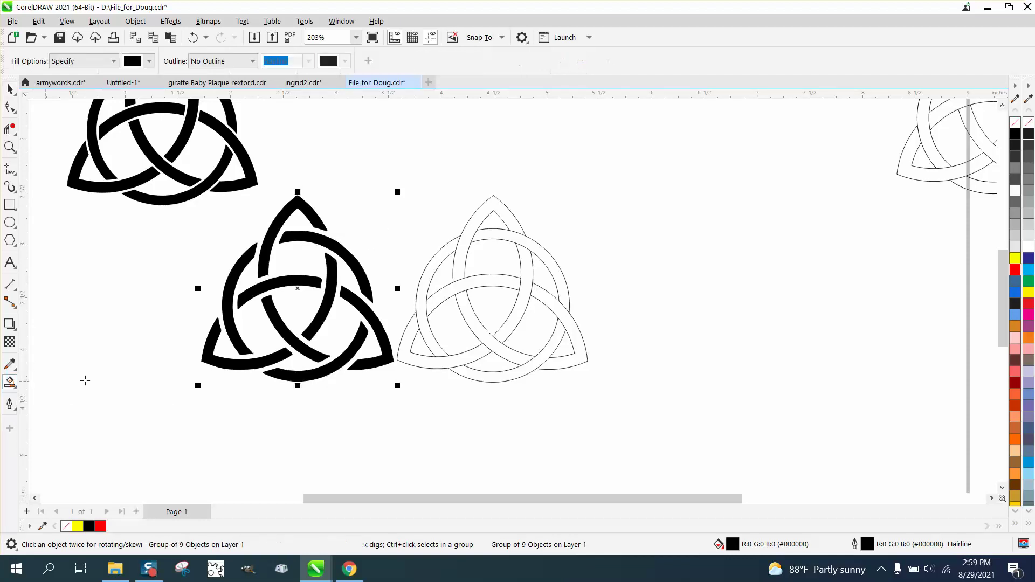
pyautogui.click(478, 220)
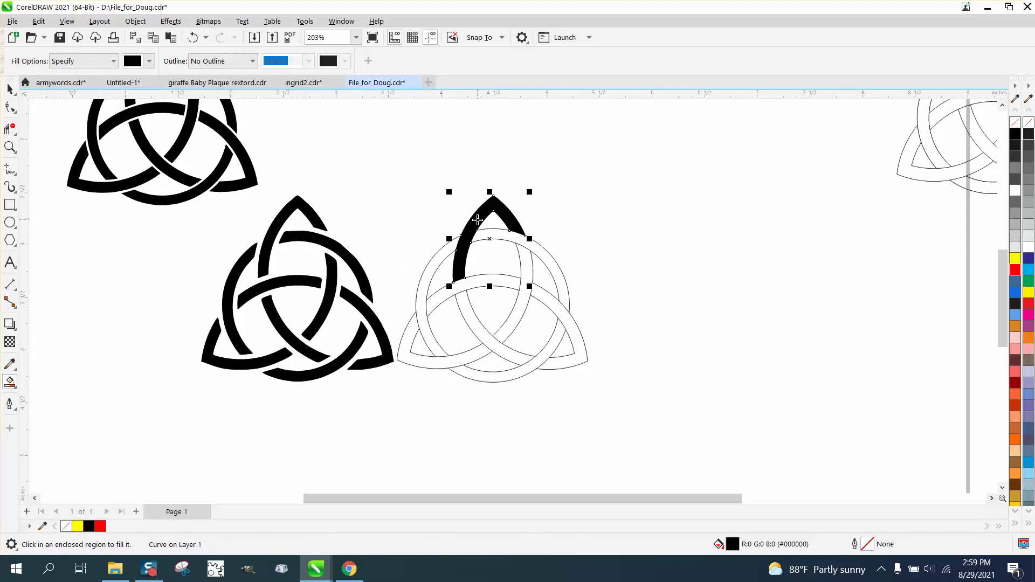
pyautogui.press('Right')
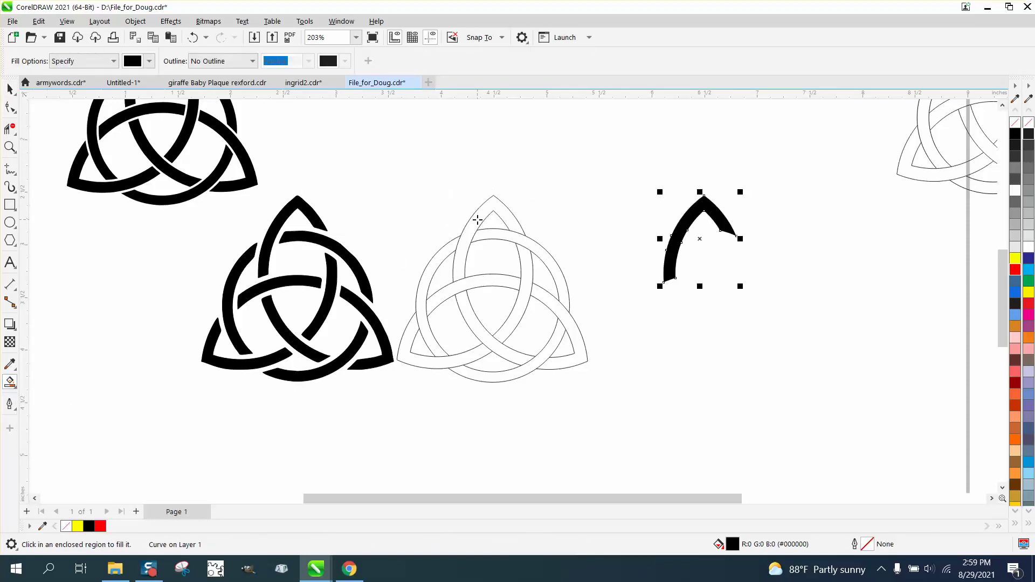
pyautogui.click(449, 250)
pyautogui.press('Right')
pyautogui.click(526, 247)
pyautogui.press('Right')
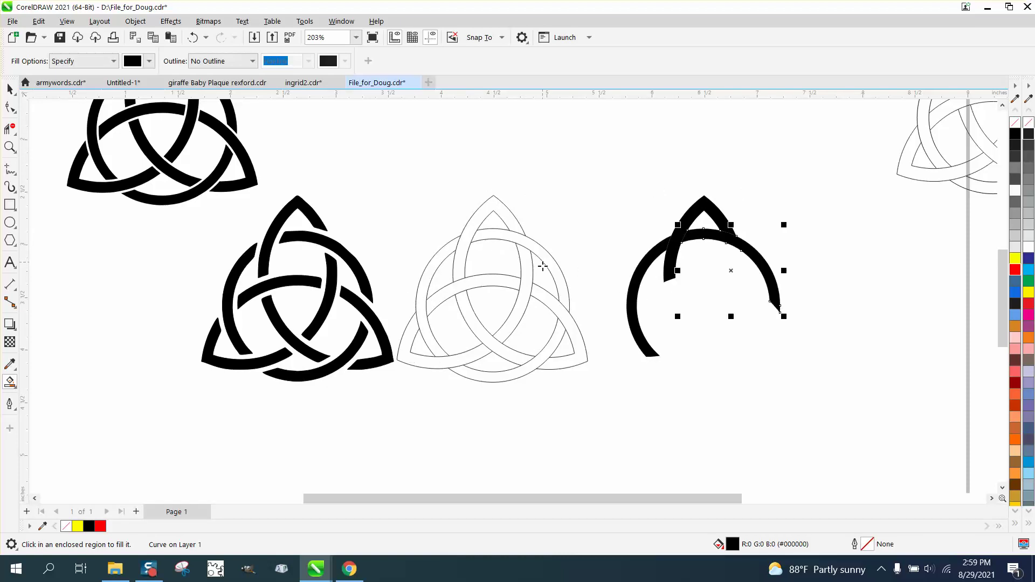
# Step: Smart Fill the inner right strand, right lobe and lower diagonal strand in black, nudging each piece 2 inches right
pyautogui.click(527, 287)
pyautogui.press('Right')
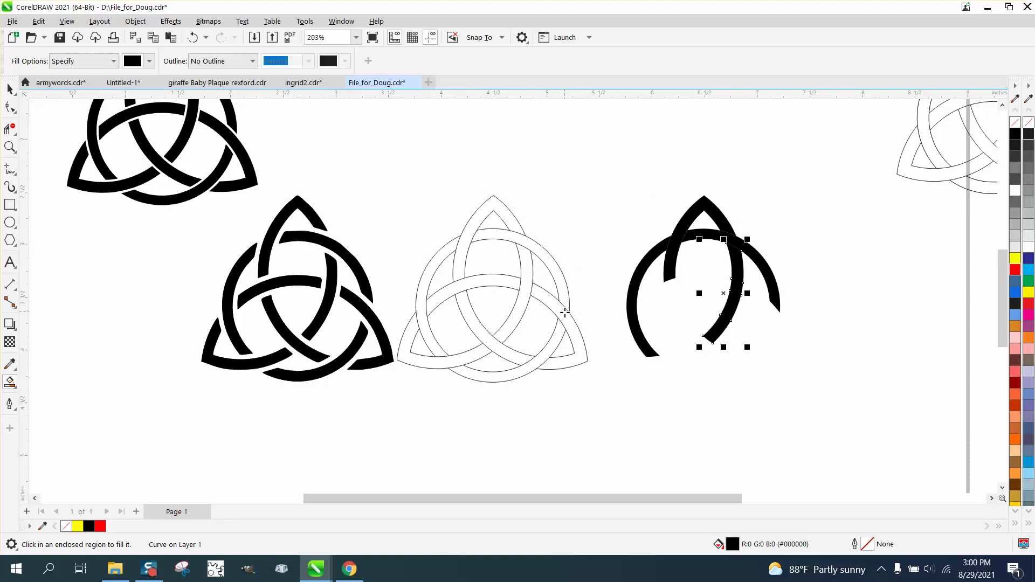
pyautogui.click(564, 320)
pyautogui.press('Right')
pyautogui.click(513, 356)
pyautogui.press('Right')
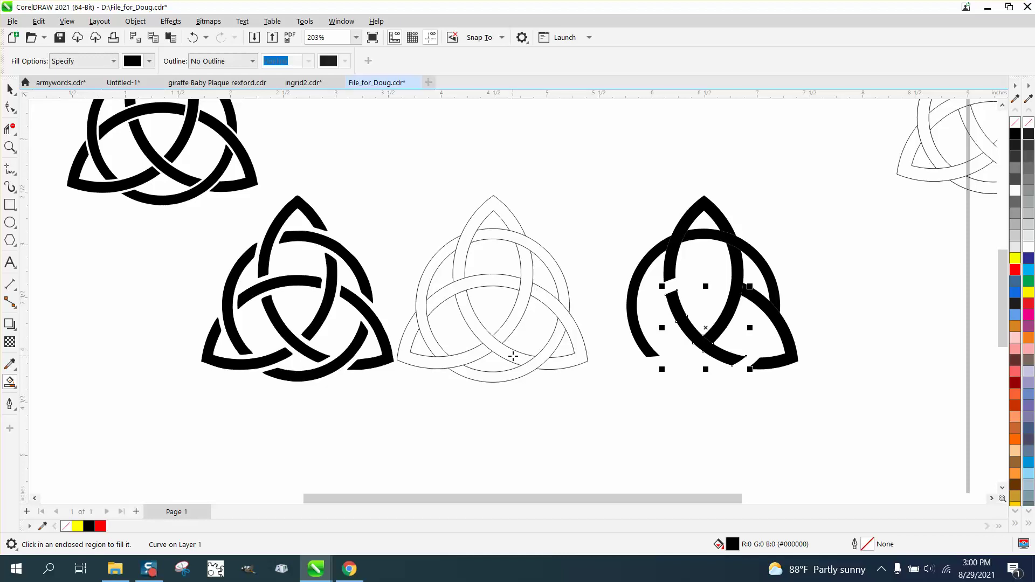
# Step: Smart Fill the bottom ring arc, left lobe and middle arched strand in black, nudging each piece 2 inches right
pyautogui.click(498, 374)
pyautogui.press('Right')
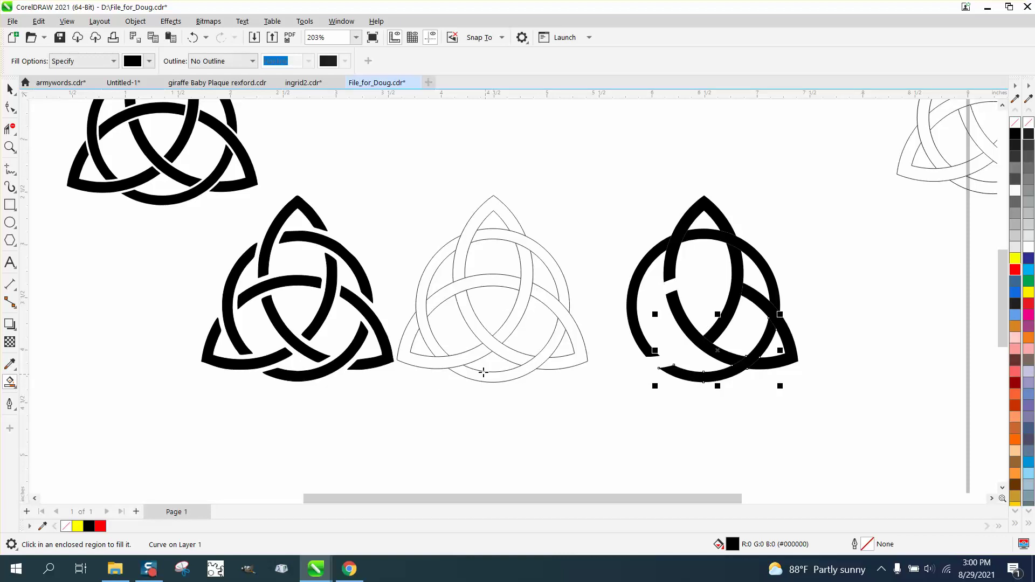
pyautogui.click(416, 357)
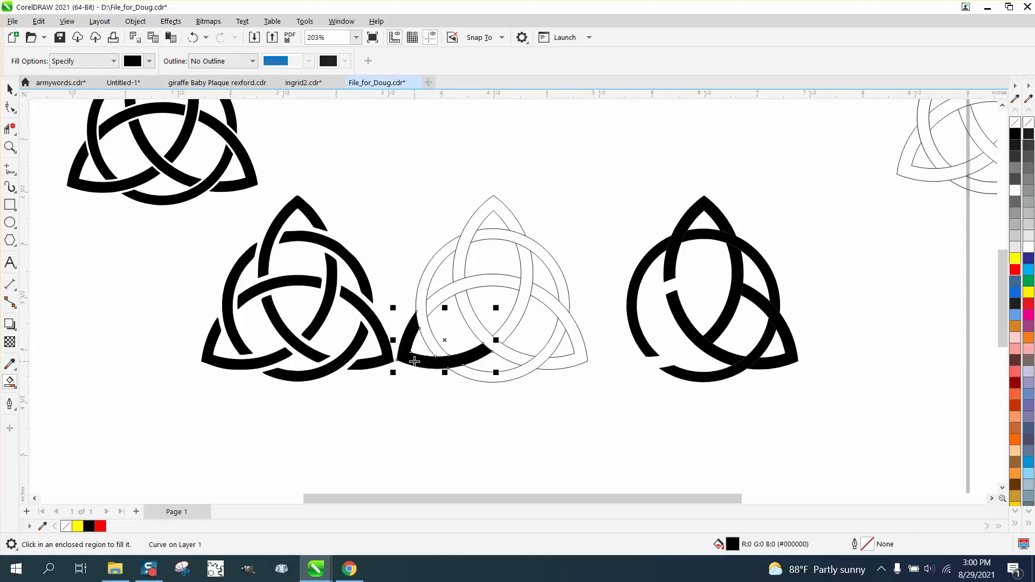
pyautogui.press('Right')
pyautogui.click(437, 302)
pyautogui.press('Right')
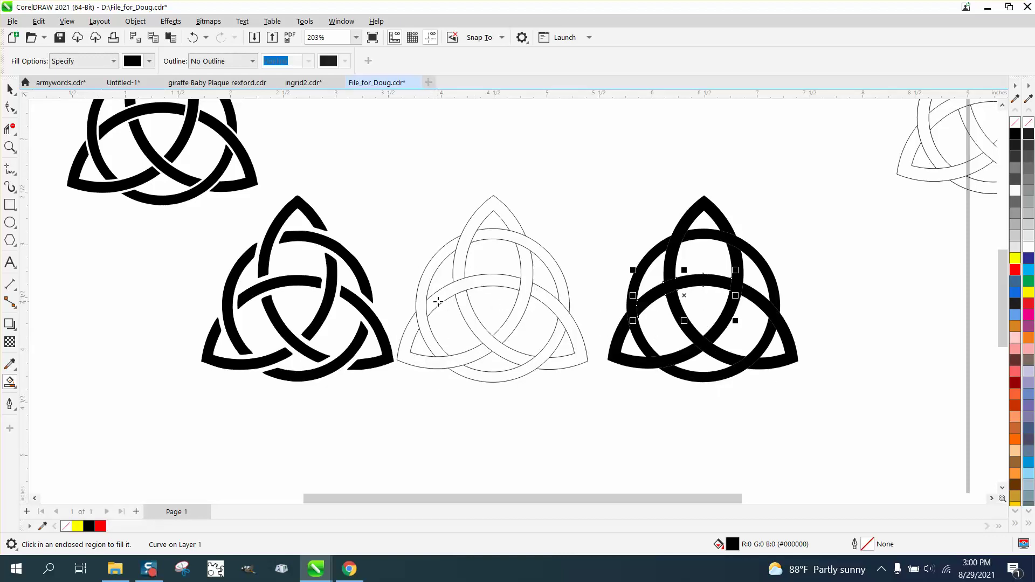
# Step: Select all nine filled pieces, remove their fill and give them a black outline
pyautogui.click(10, 89)
pyautogui.moveTo(580, 146); pyautogui.dragTo(858, 414)
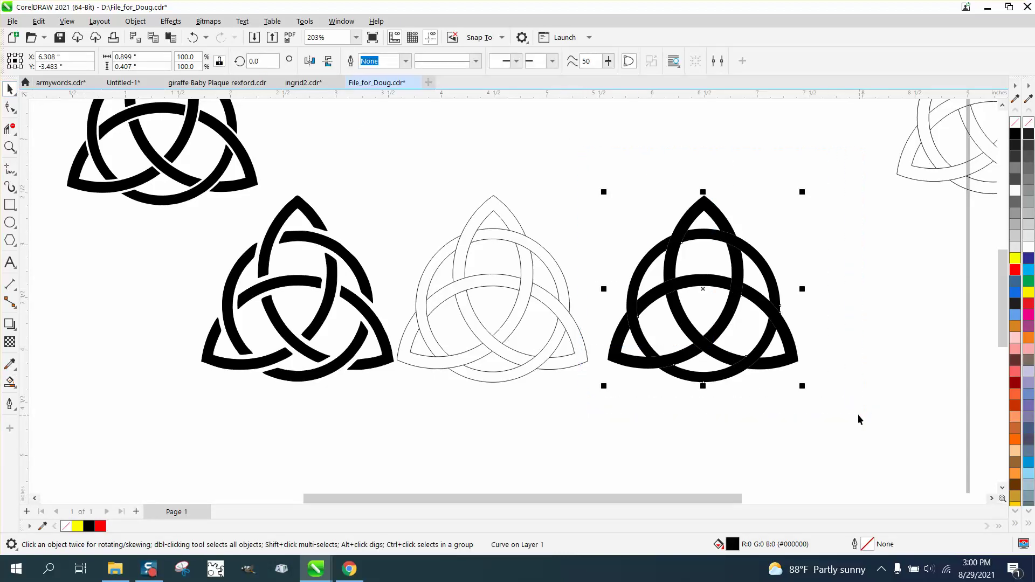
pyautogui.click(1015, 123)
pyautogui.rightClick(1015, 134)
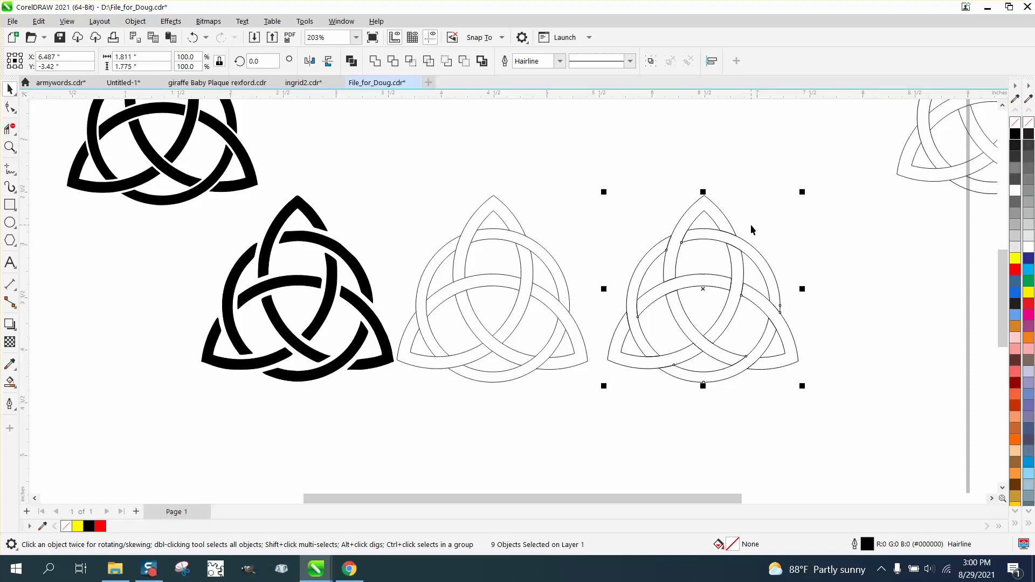
# Step: Delete the old outlined knot that overlaps the page's right edge
pyautogui.scroll(-1, 557, 206)
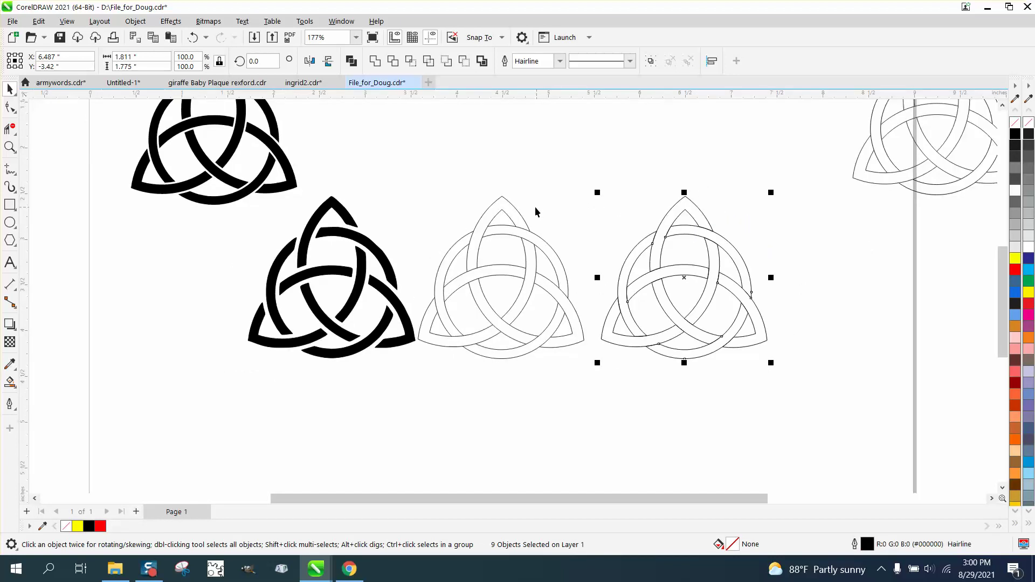
pyautogui.scroll(-1, 536, 211)
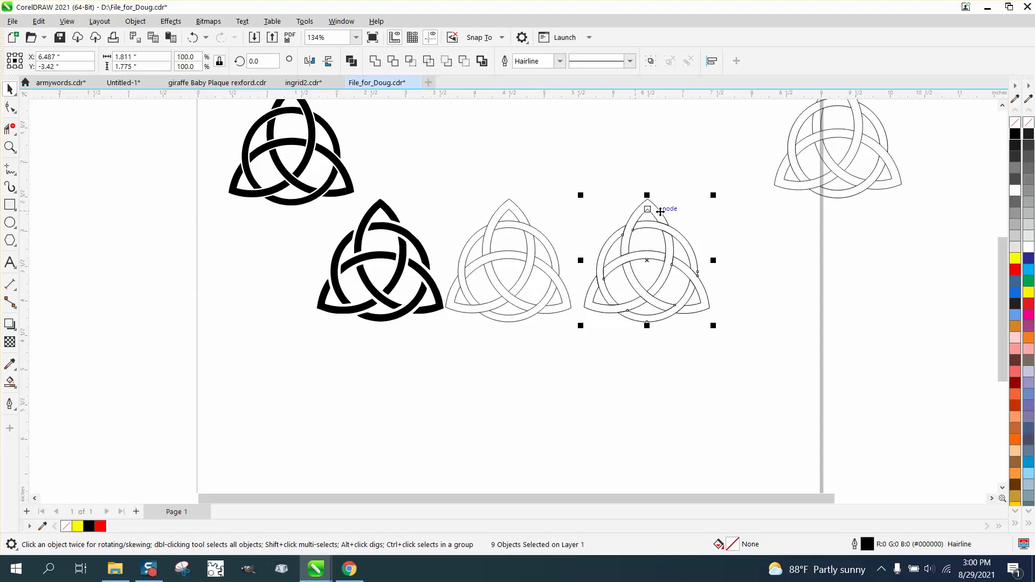
pyautogui.scroll(-1, 777, 214)
pyautogui.click(813, 167)
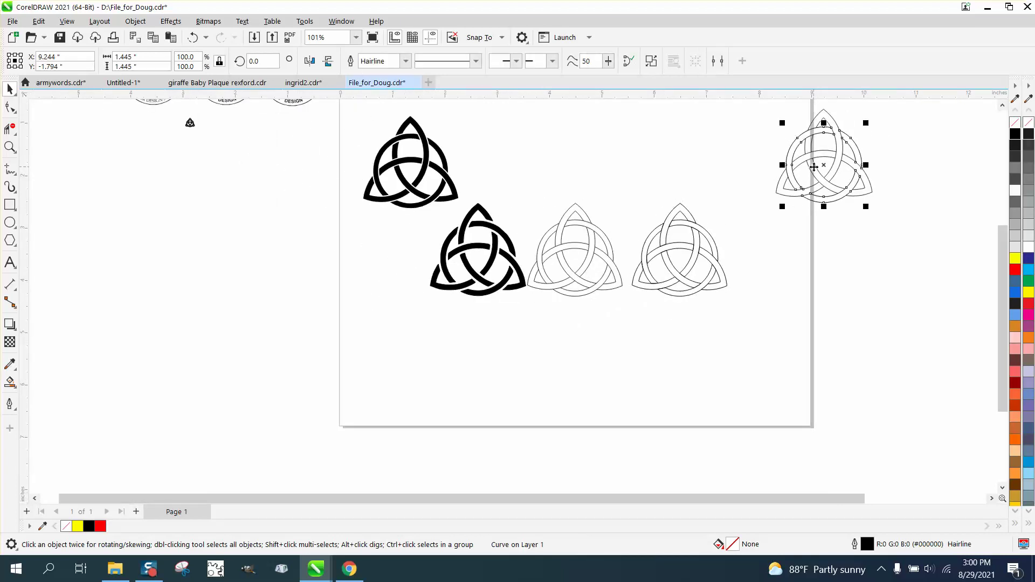
pyautogui.scroll(-1, 787, 116)
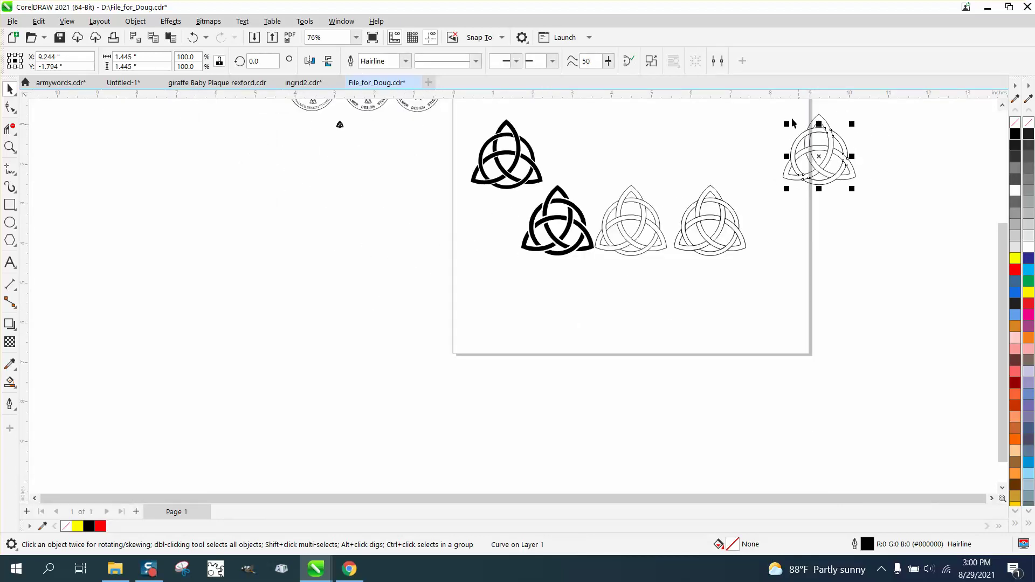
pyautogui.moveTo(784, 113); pyautogui.dragTo(906, 186)
pyautogui.press('Delete')
pyautogui.press('Delete')
pyautogui.click(832, 154)
pyautogui.press('Delete')
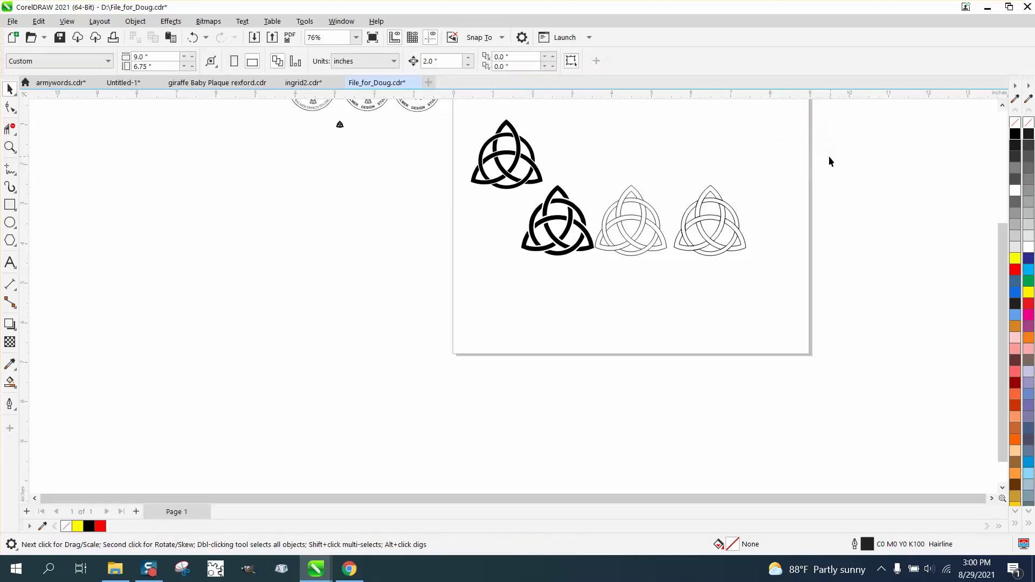
# Step: Move the new knot's top and right lobes 2 inches right and its upper-right and bottom ring arcs 4 inches right
pyautogui.click(716, 201)
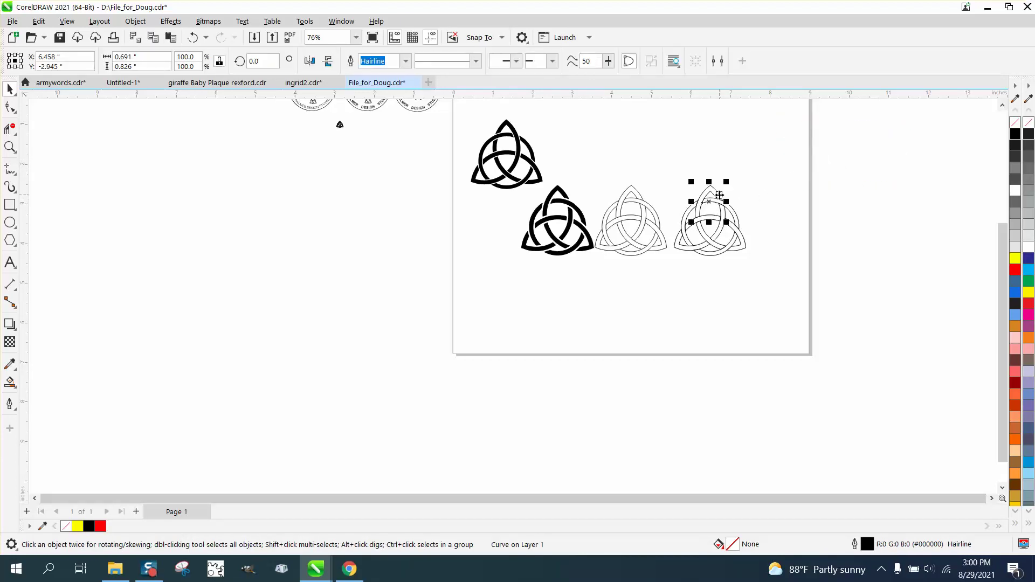
pyautogui.moveTo(718, 197); pyautogui.dragTo(895, 227)
pyautogui.click(746, 240)
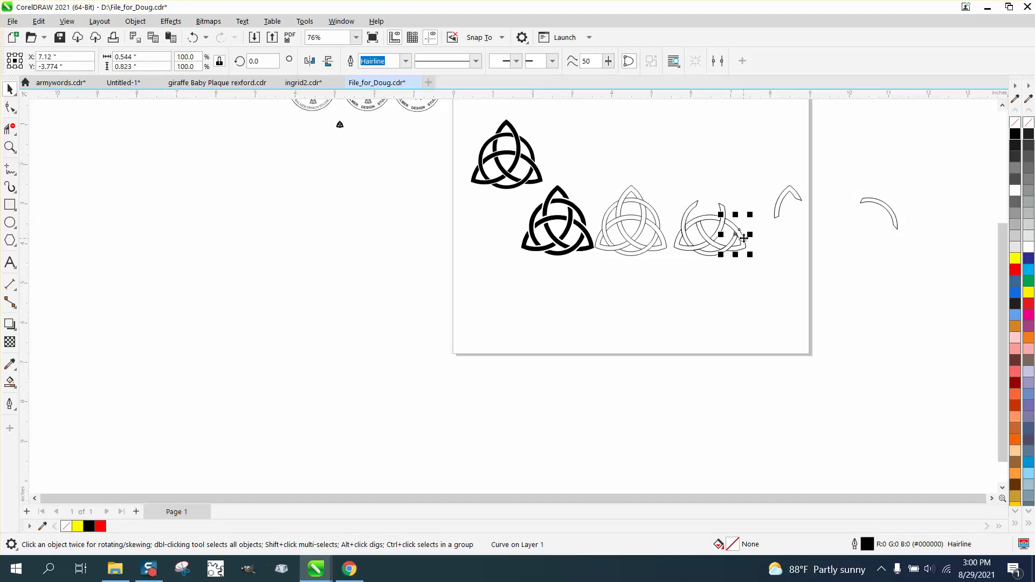
pyautogui.moveTo(745, 241); pyautogui.dragTo(821, 243)
pyautogui.moveTo(728, 249); pyautogui.dragTo(881, 249)
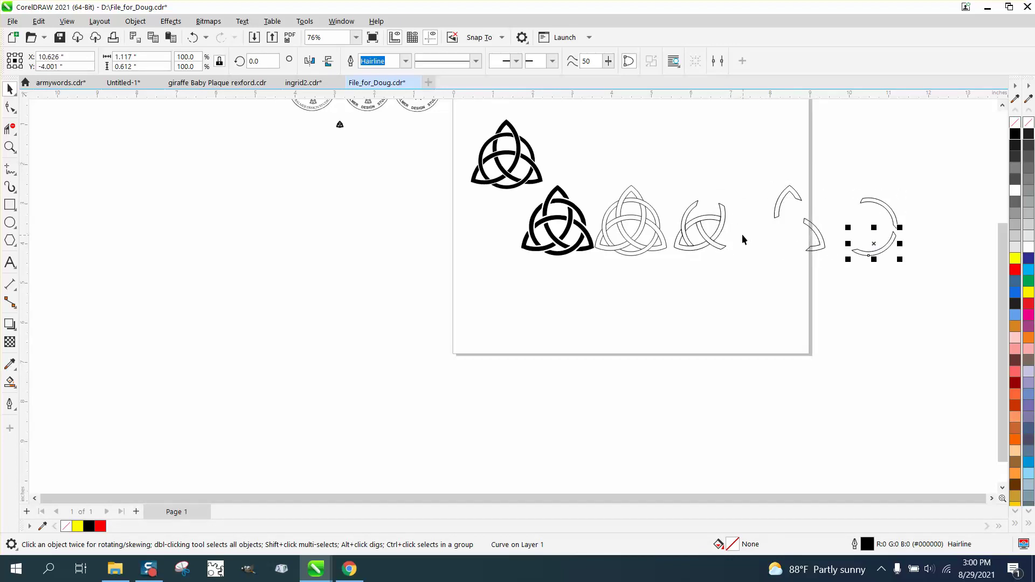
# Step: Move the inner right strand 6 inches right, the arched strand 4 inches right and the left ring arc 2 inches right
pyautogui.click(722, 227)
pyautogui.moveTo(722, 228); pyautogui.dragTo(802, 227)
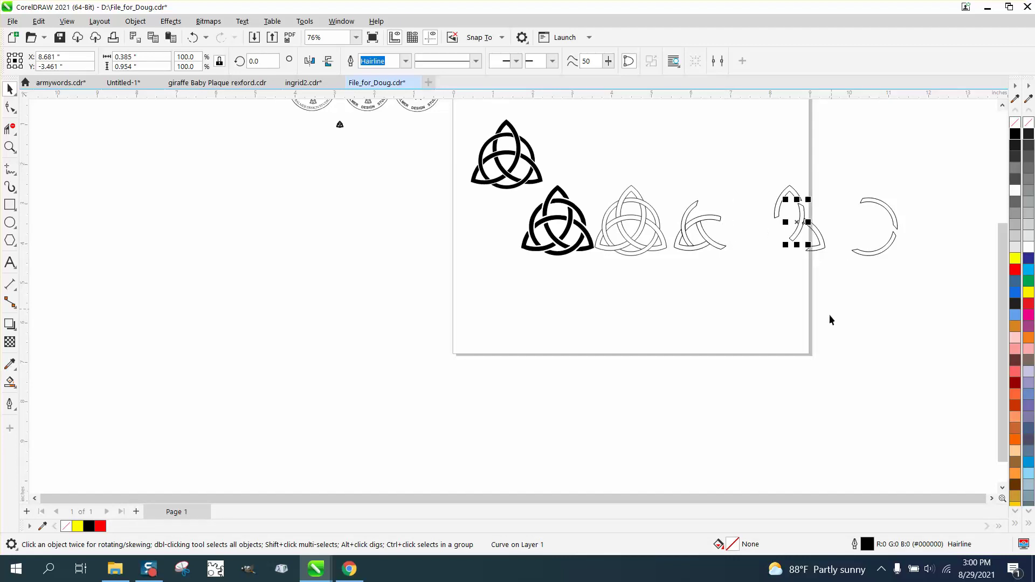
pyautogui.press('Right')
pyautogui.press('Right')
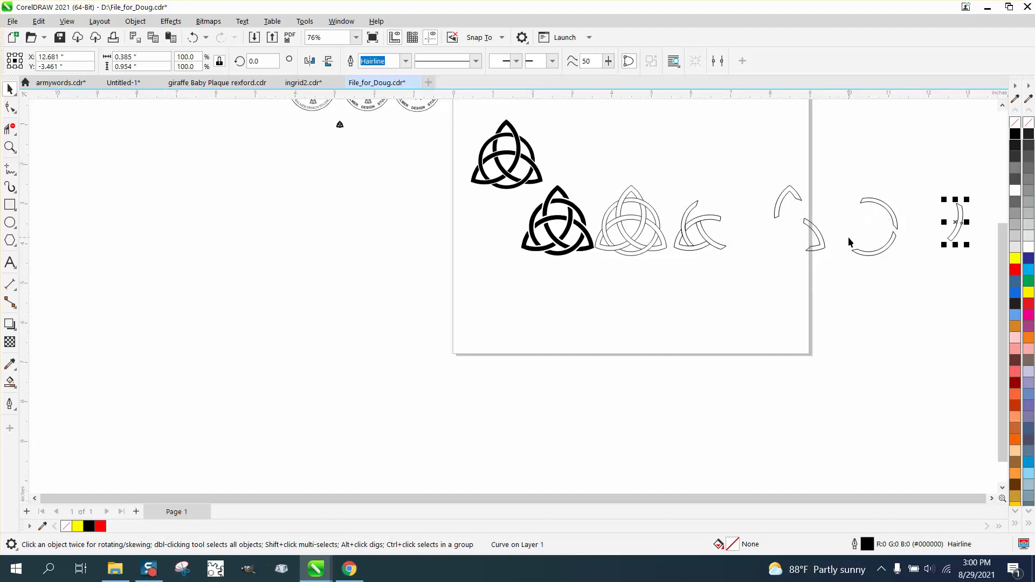
pyautogui.click(717, 225)
pyautogui.press('Right')
pyautogui.press('Right')
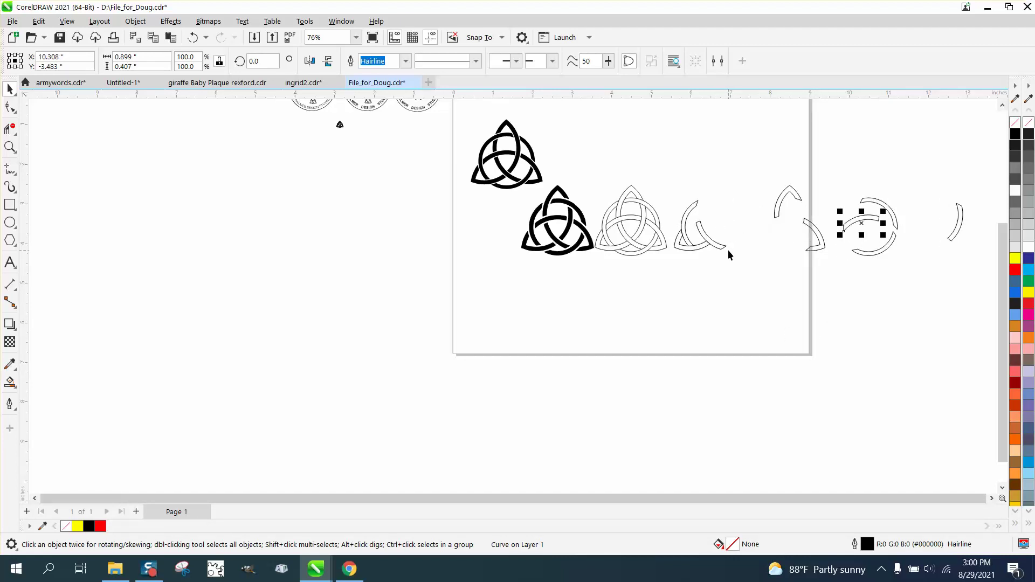
pyautogui.click(684, 227)
pyautogui.press('Right')
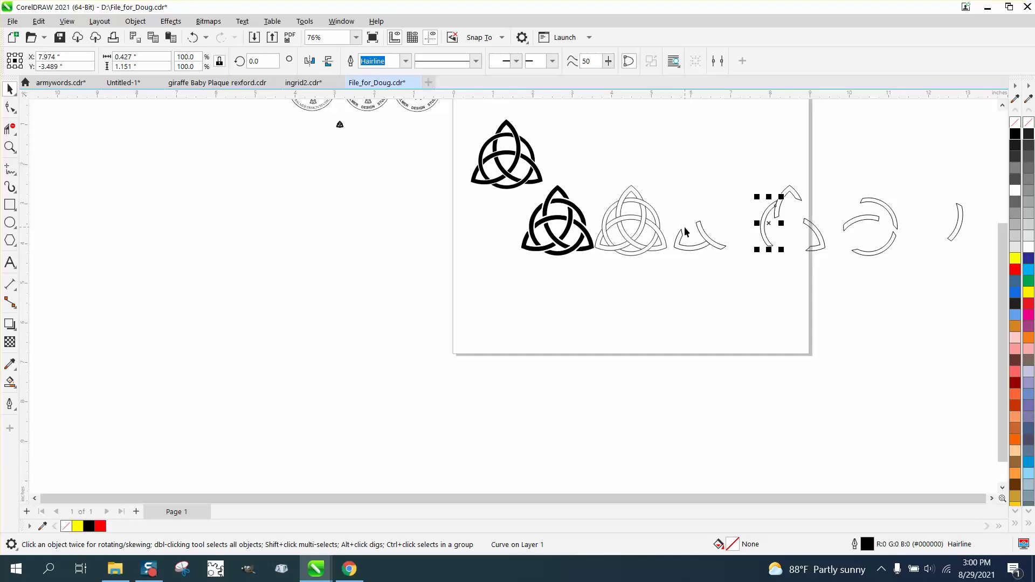
# Step: Move the left ring arc 4 more inches right and the lower-left lobe 2 inches right
pyautogui.press('Right')
pyautogui.press('Right')
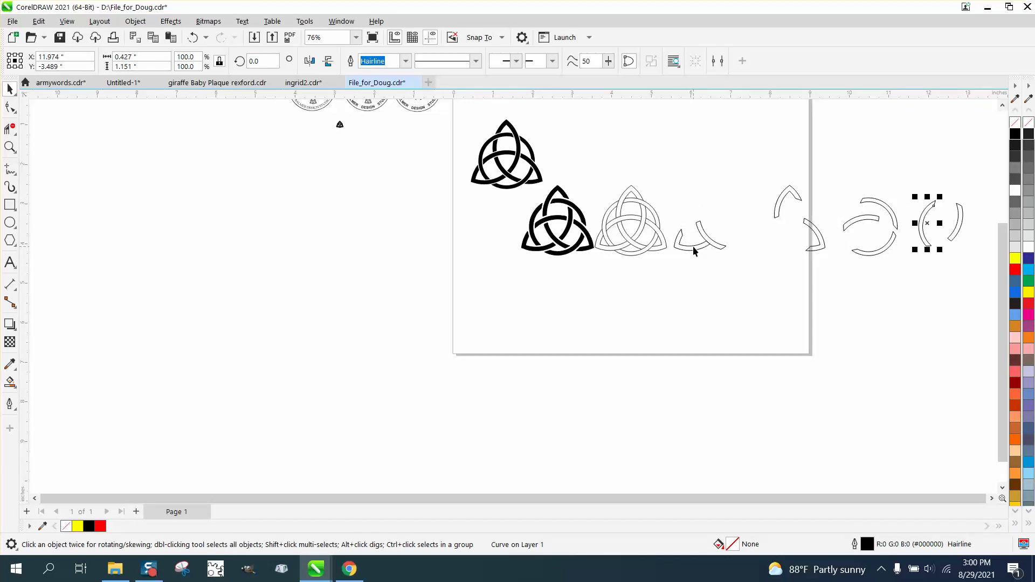
pyautogui.click(692, 244)
pyautogui.press('Right')
# Step: Try the remaining lower strand up to 6 inches further right, then return it to its original place
pyautogui.click(714, 244)
pyautogui.press('Right')
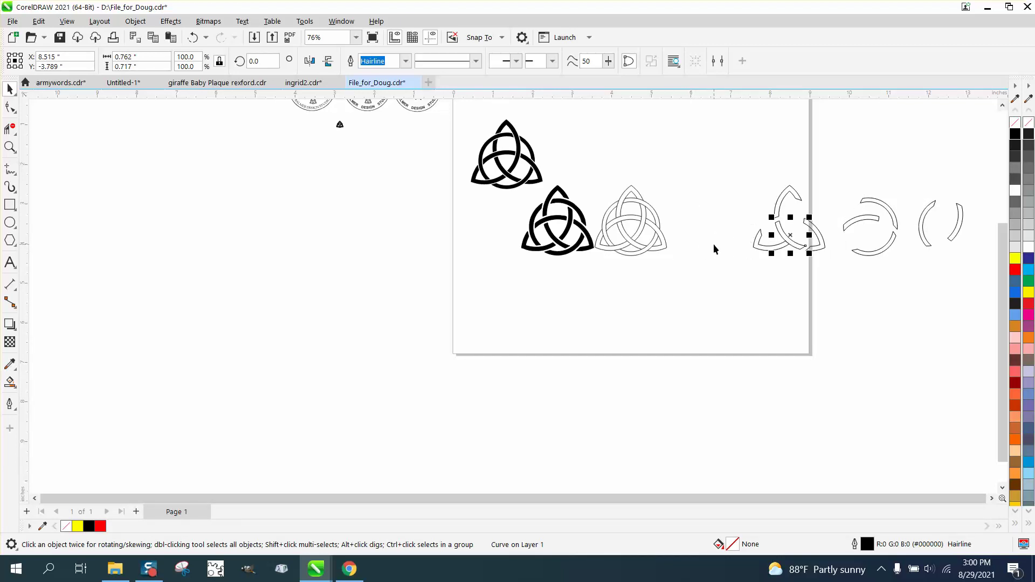
pyautogui.press('Right')
pyautogui.press('Right')
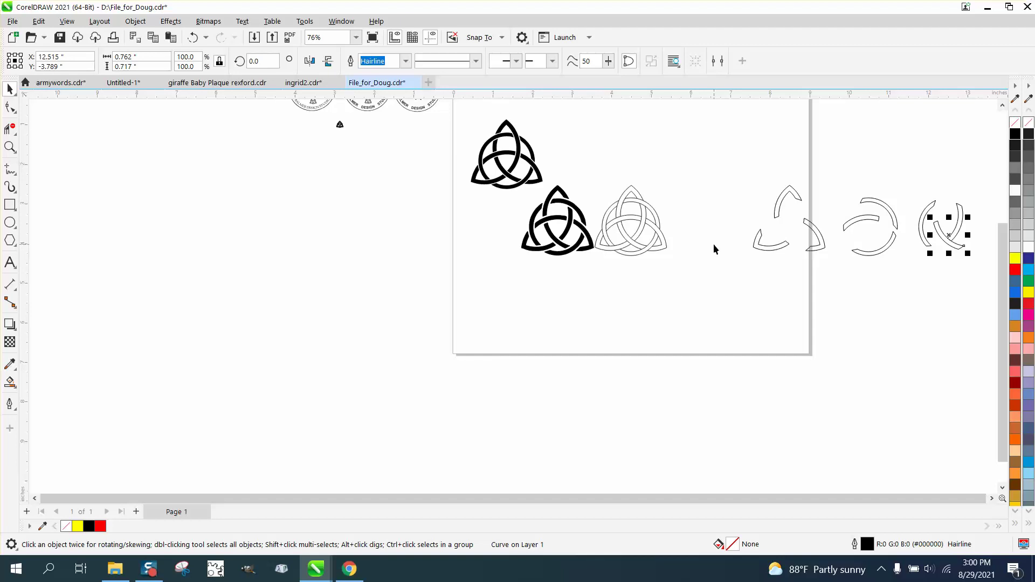
pyautogui.press('Left')
pyautogui.press('Left')
pyautogui.press('Left')
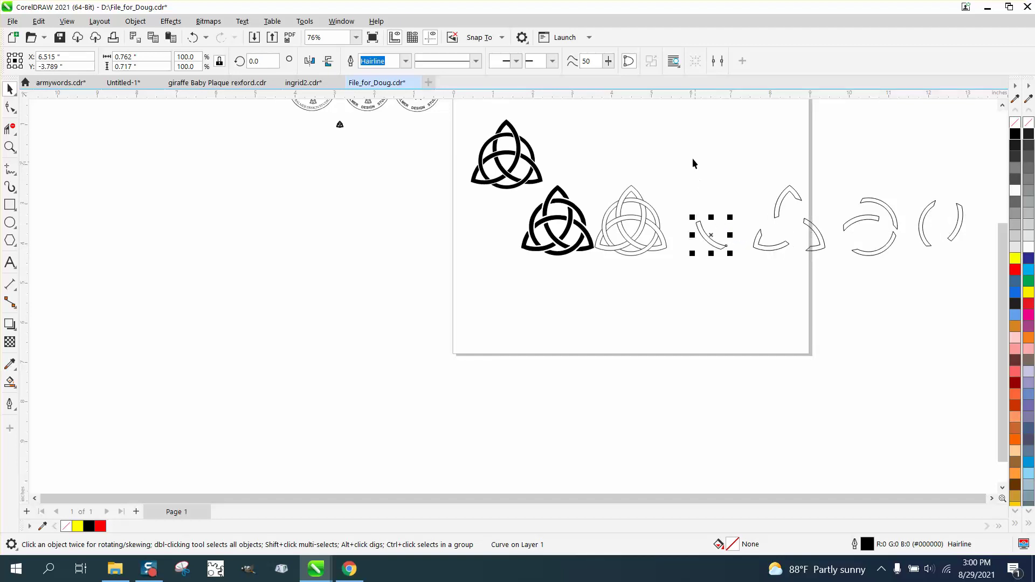
# Step: Select all nine separated outlined pieces and group them
pyautogui.moveTo(674, 157); pyautogui.dragTo(853, 262)
pyautogui.moveTo(974, 300); pyautogui.dragTo(974, 300)
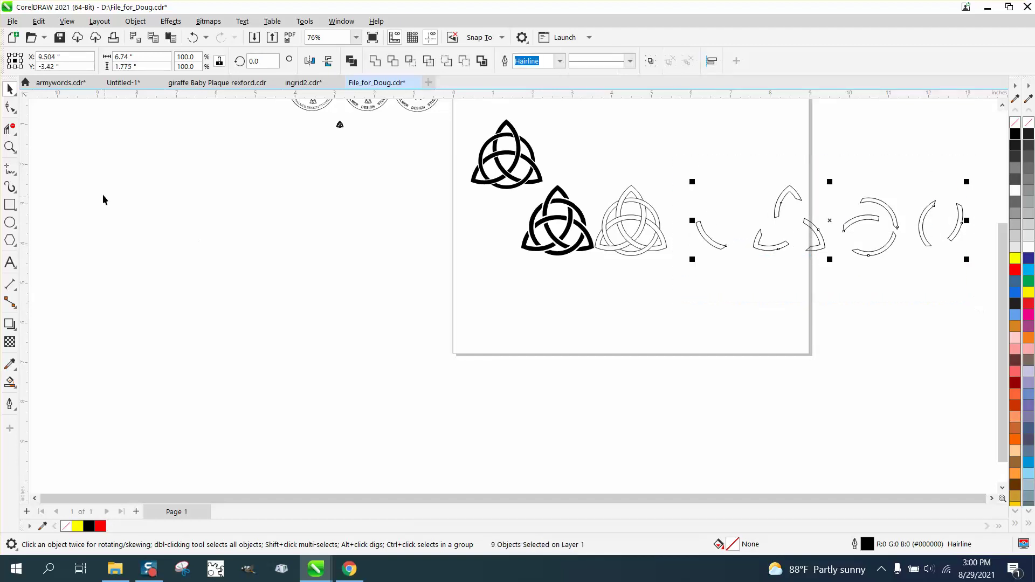
pyautogui.click(10, 146)
pyautogui.moveTo(687, 173); pyautogui.dragTo(973, 293)
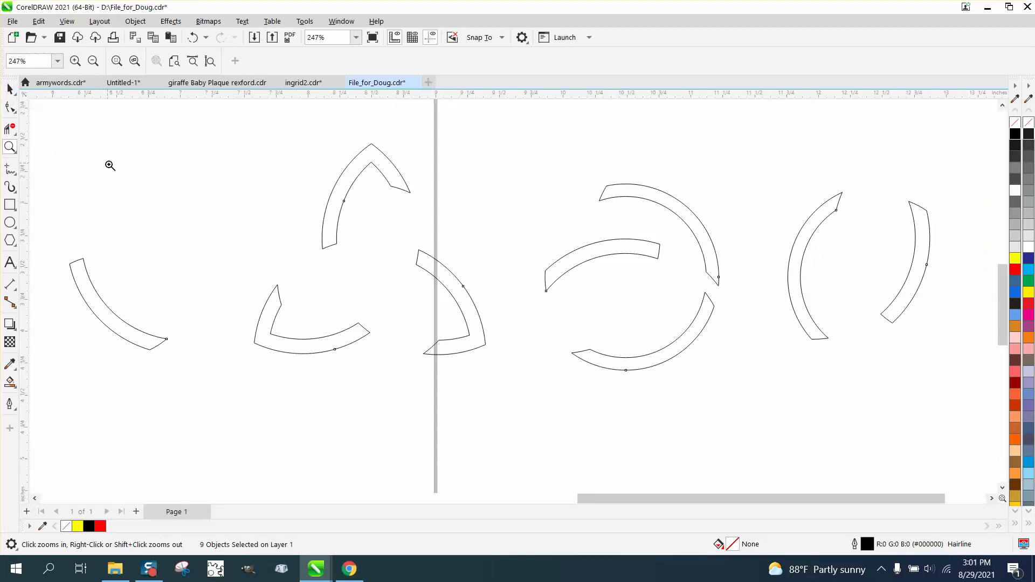
pyautogui.scroll(-1, 110, 167)
pyautogui.click(12, 93)
pyautogui.moveTo(49, 115); pyautogui.dragTo(897, 370)
pyautogui.hotkey('ctrl', 'g')
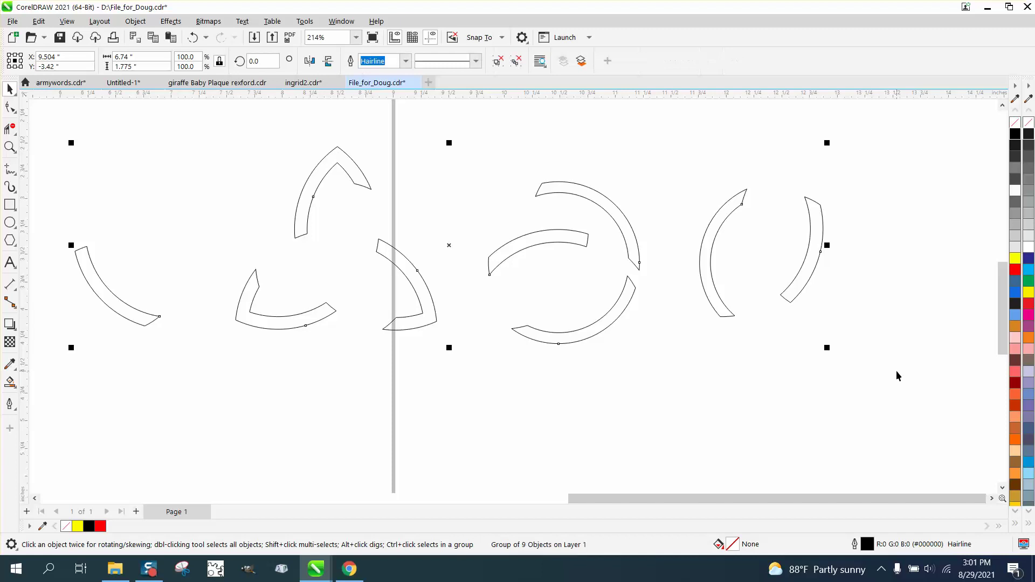
# Step: Apply an inside contour to the grouped pieces with 1 step, a 0.01 inch offset and a red outline
pyautogui.click(170, 21)
pyautogui.click(218, 310)
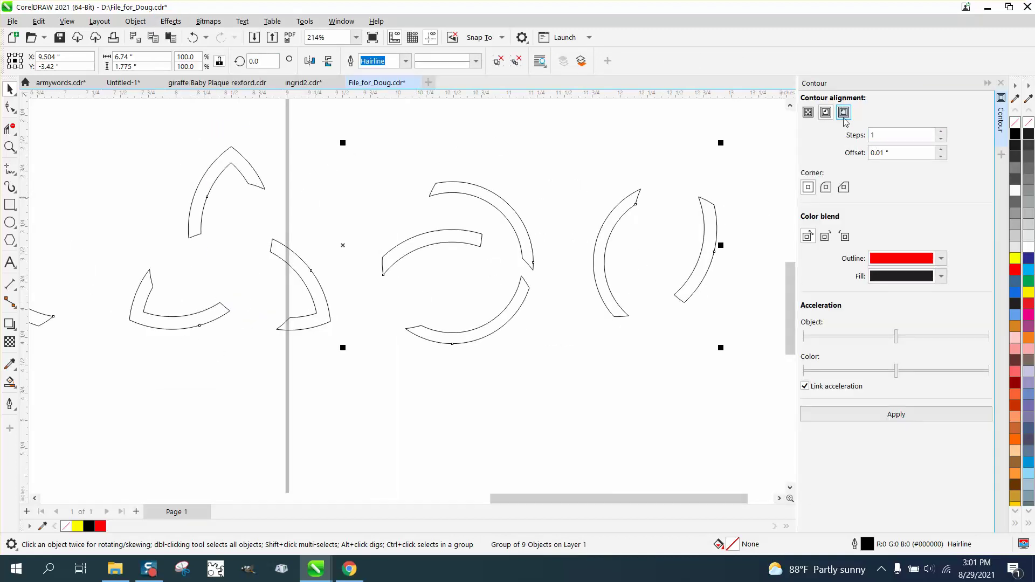
pyautogui.click(919, 422)
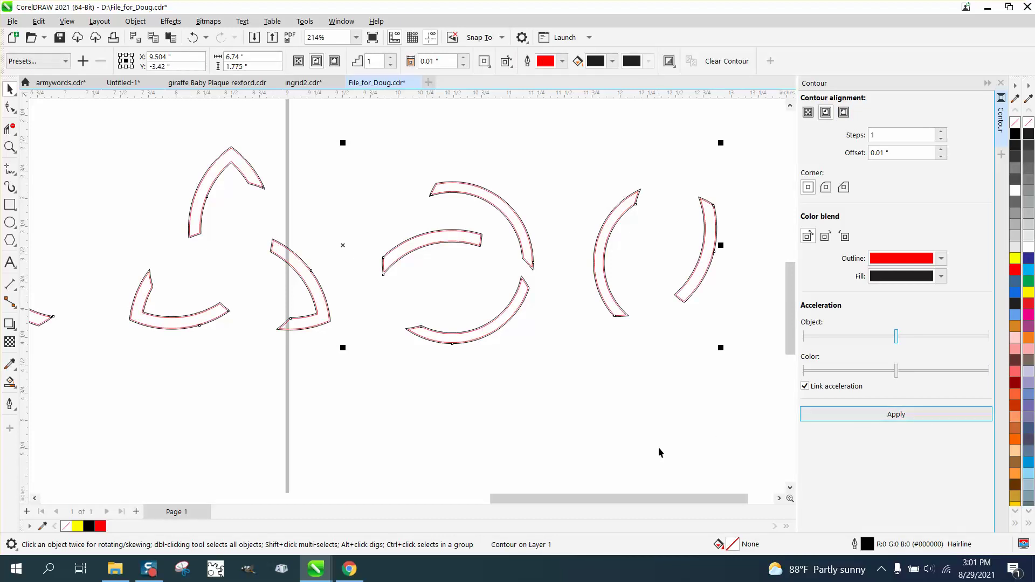
pyautogui.click(628, 402)
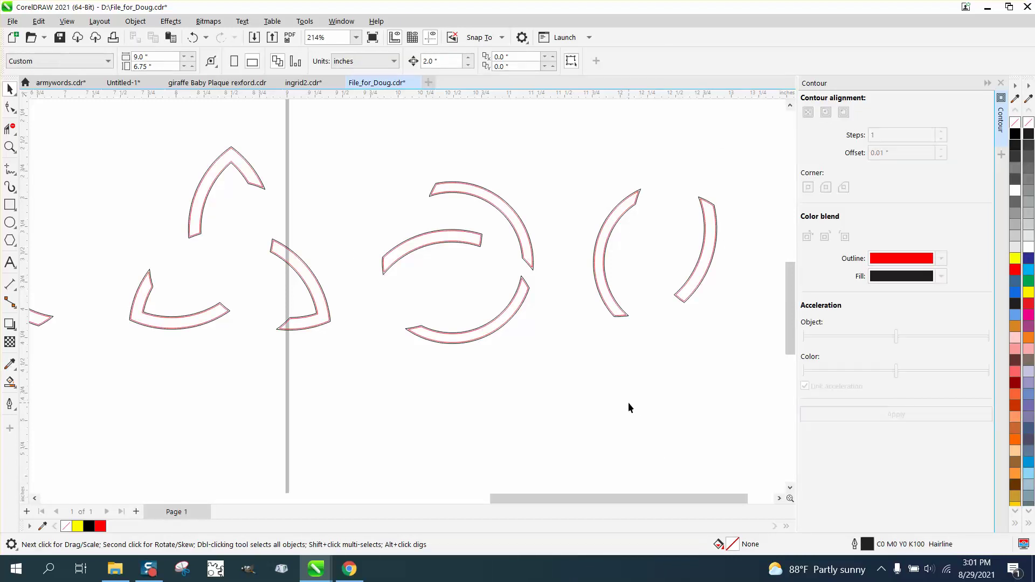
# Step: Select the intact outlined knot and move it up to the page's upper edge, clear of the row of pieces
pyautogui.scroll(-3, 631, 402)
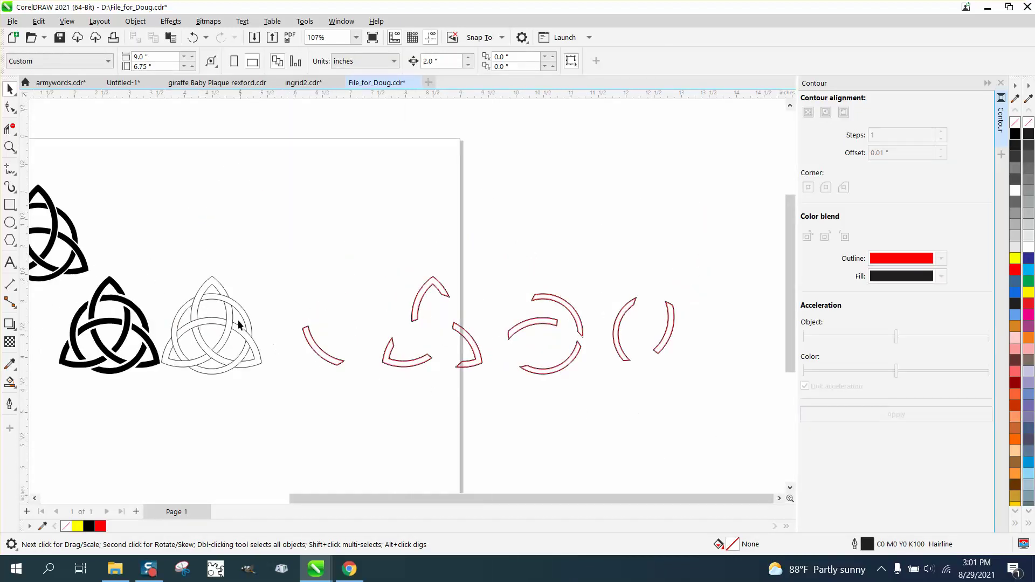
pyautogui.moveTo(188, 365); pyautogui.dragTo(288, 390)
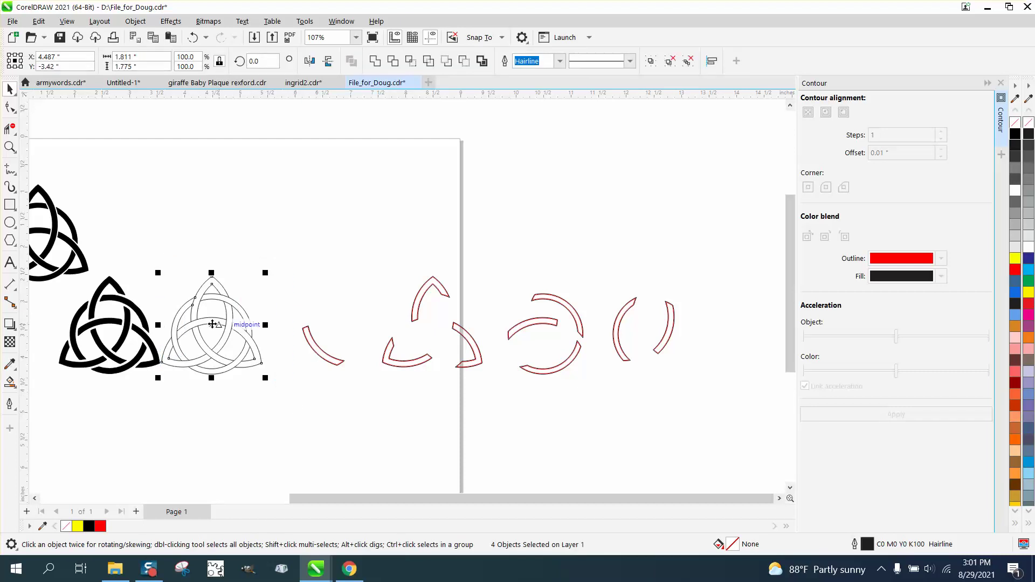
pyautogui.moveTo(227, 329); pyautogui.dragTo(246, 164)
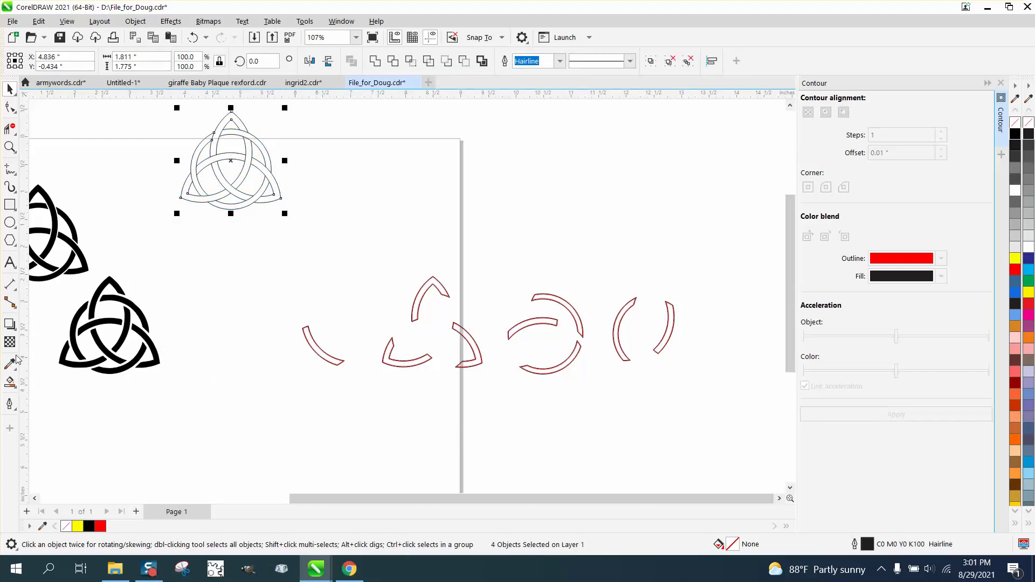
# Step: Use Smart Fill to create a black shape without outline inside the contour of the lower strand at the row's left end
pyautogui.click(10, 382)
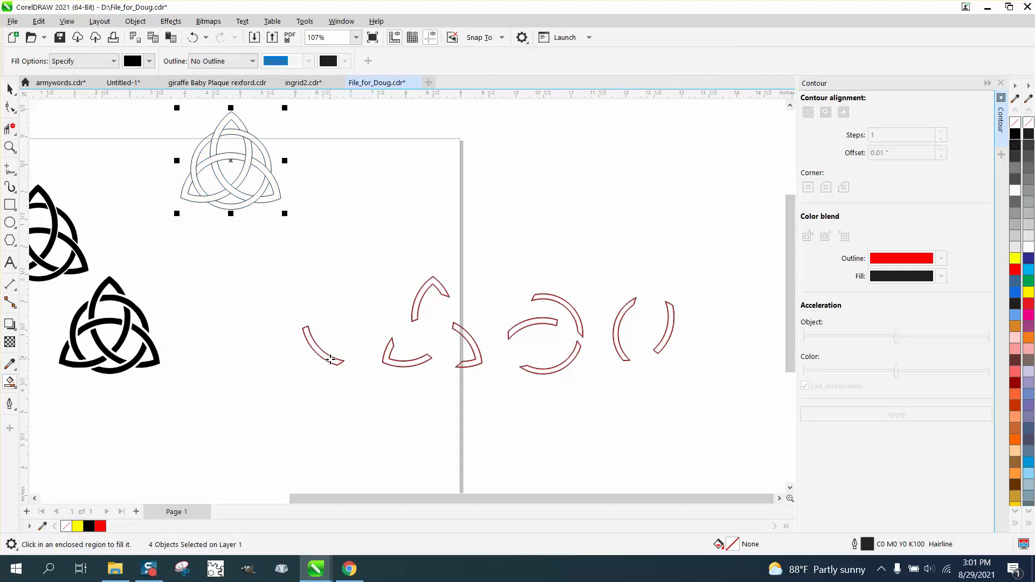
pyautogui.click(330, 359)
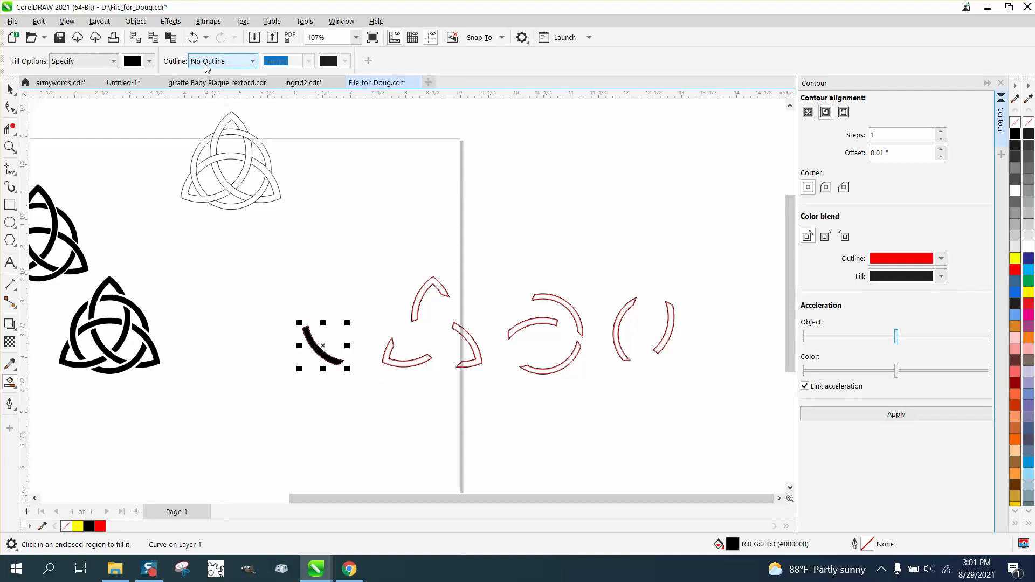
pyautogui.scroll(-1, 425, 227)
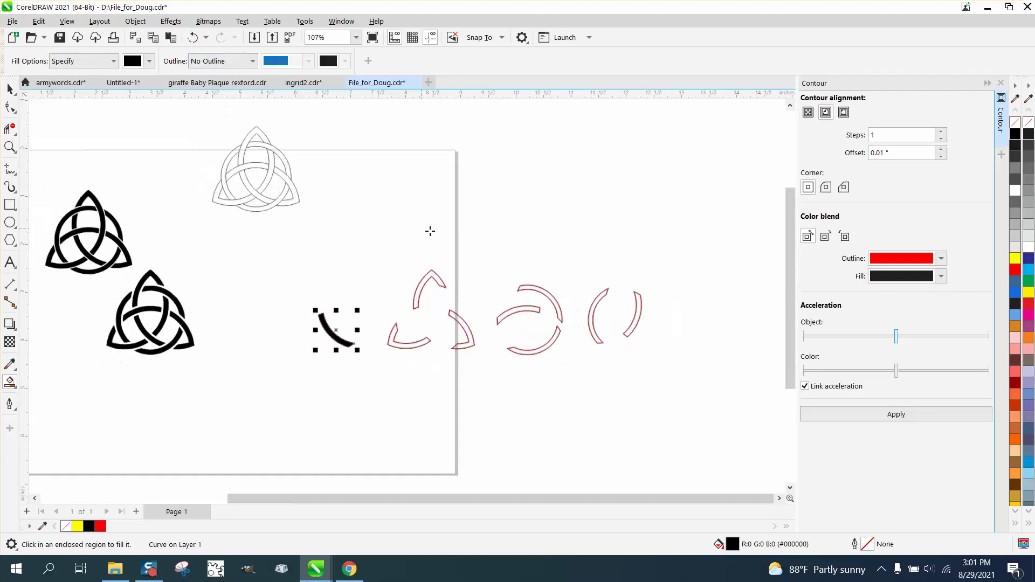
# Step: Move the lower solid knot up beside the outlined knot and move the black-filled strand 2 inches left
pyautogui.click(10, 86)
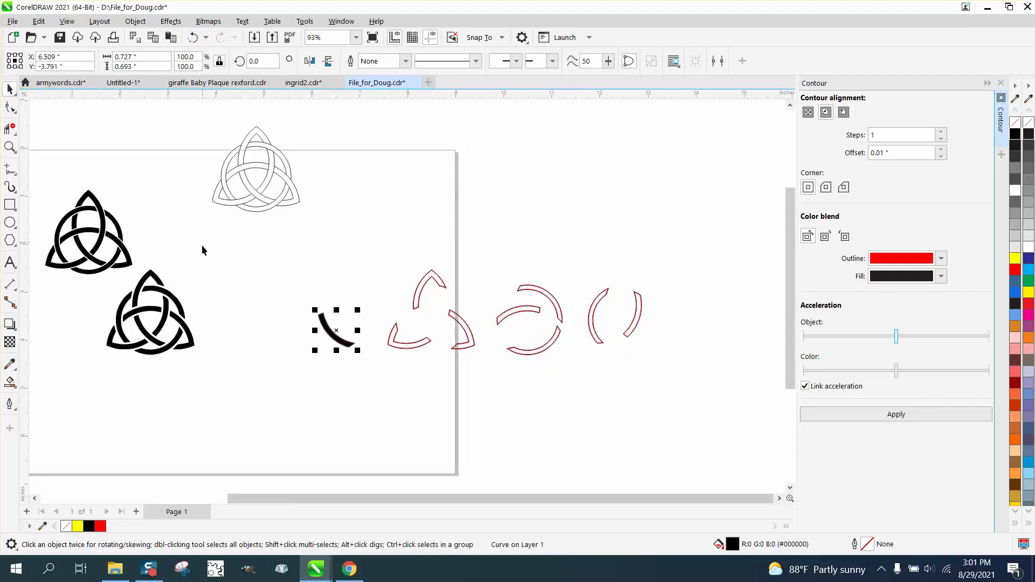
pyautogui.moveTo(204, 250); pyautogui.dragTo(91, 359)
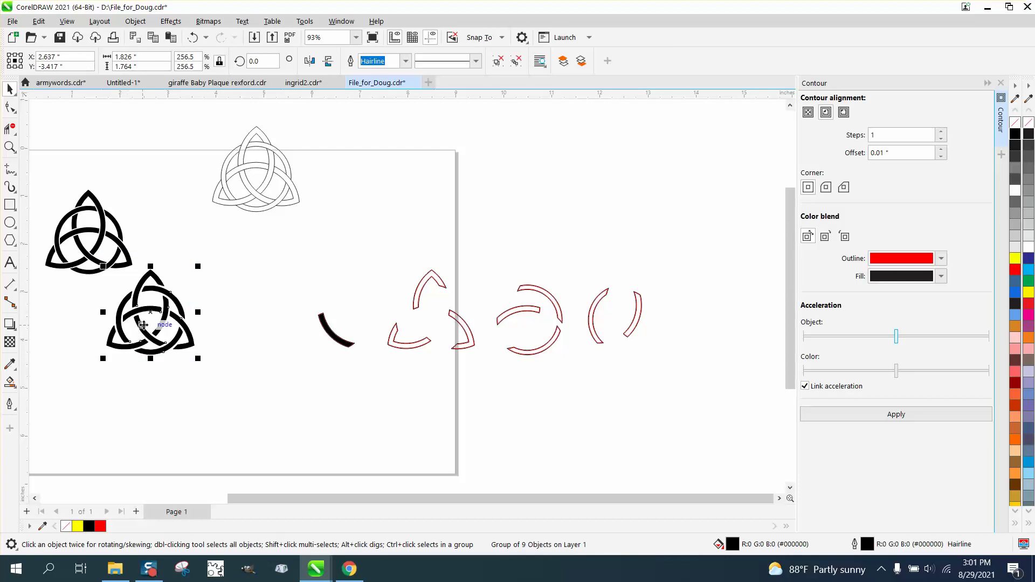
pyautogui.moveTo(162, 315); pyautogui.dragTo(174, 165)
pyautogui.click(338, 341)
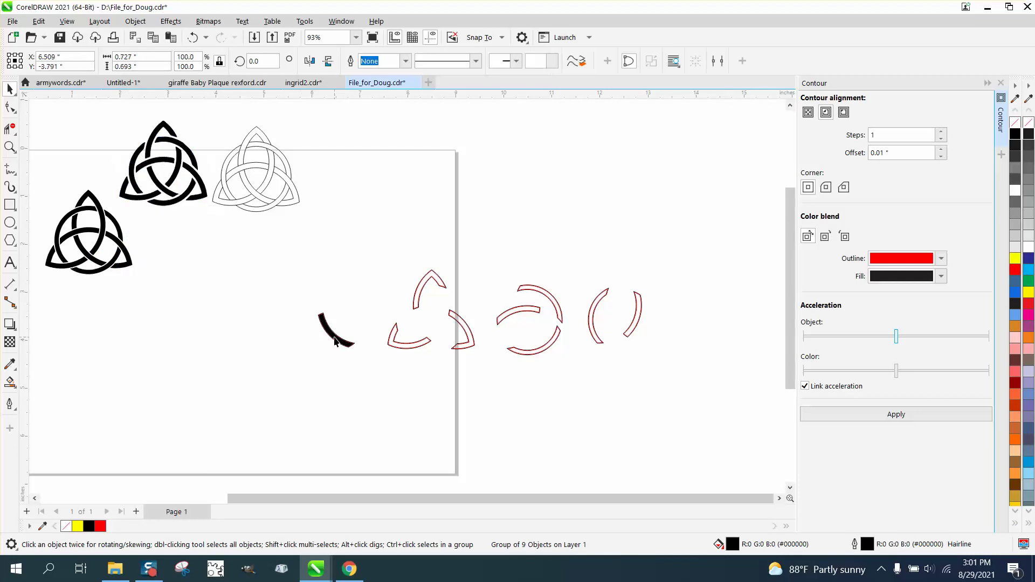
pyautogui.moveTo(338, 340); pyautogui.dragTo(243, 341)
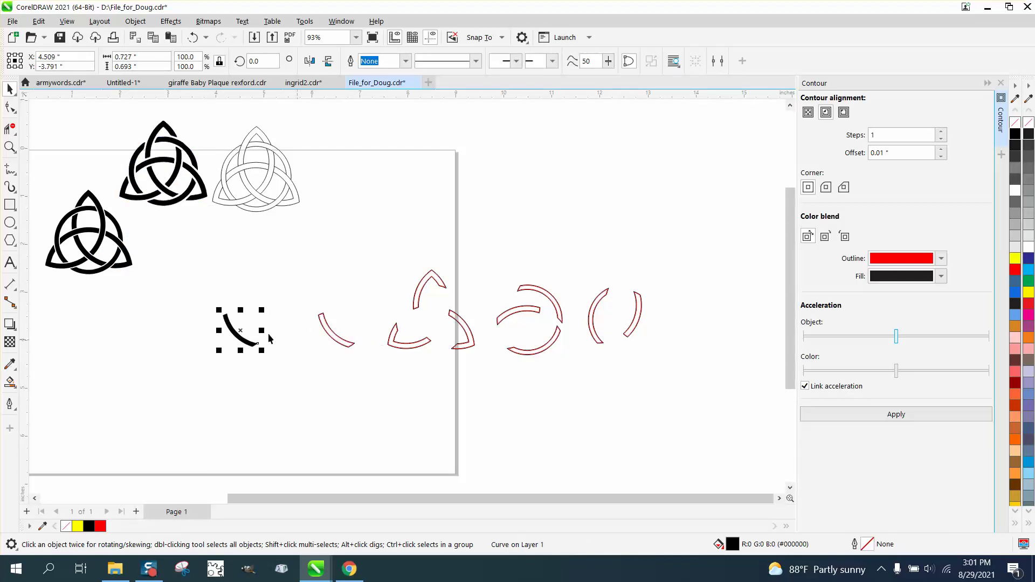
# Step: Smart-fill the lower-left, lower-right and top lobes in black and move each filled copy 4 inches left onto the new knot
pyautogui.click(10, 382)
pyautogui.click(401, 345)
pyautogui.moveTo(400, 345); pyautogui.dragTo(209, 344)
pyautogui.click(463, 335)
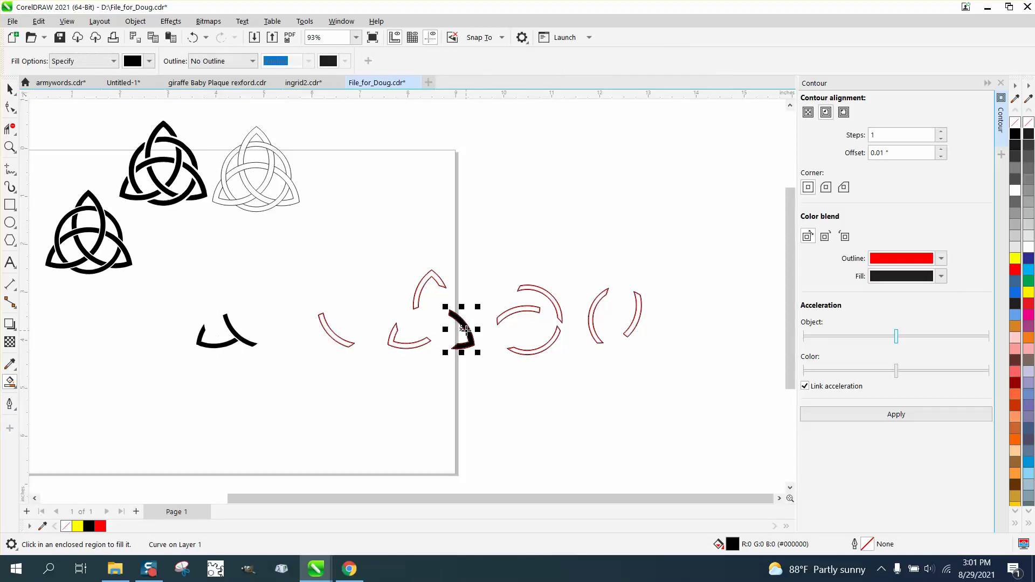
pyautogui.moveTo(463, 335); pyautogui.dragTo(271, 333)
pyautogui.click(444, 286)
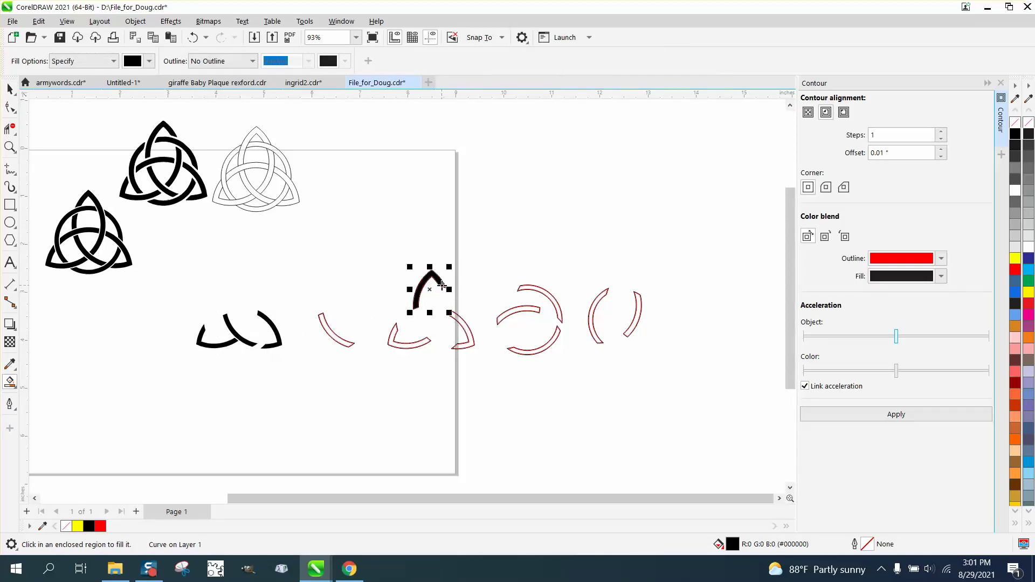
pyautogui.moveTo(444, 285); pyautogui.dragTo(249, 285)
# Step: Smart-fill the upper-right ring arc, arched strand and bottom ring arc in black and move each copy 6 inches left onto the knot
pyautogui.click(518, 290)
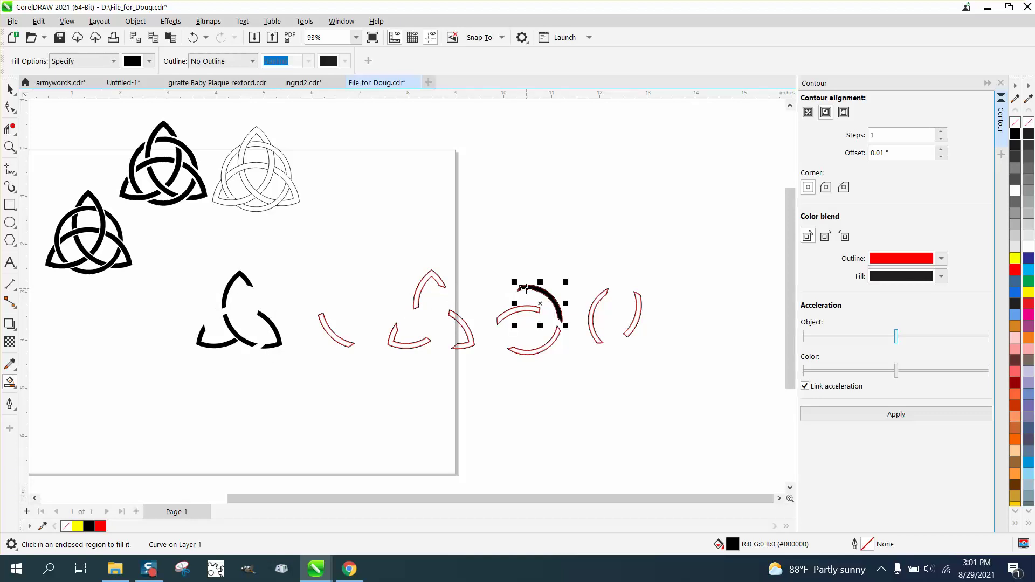
pyautogui.moveTo(517, 289); pyautogui.dragTo(238, 293)
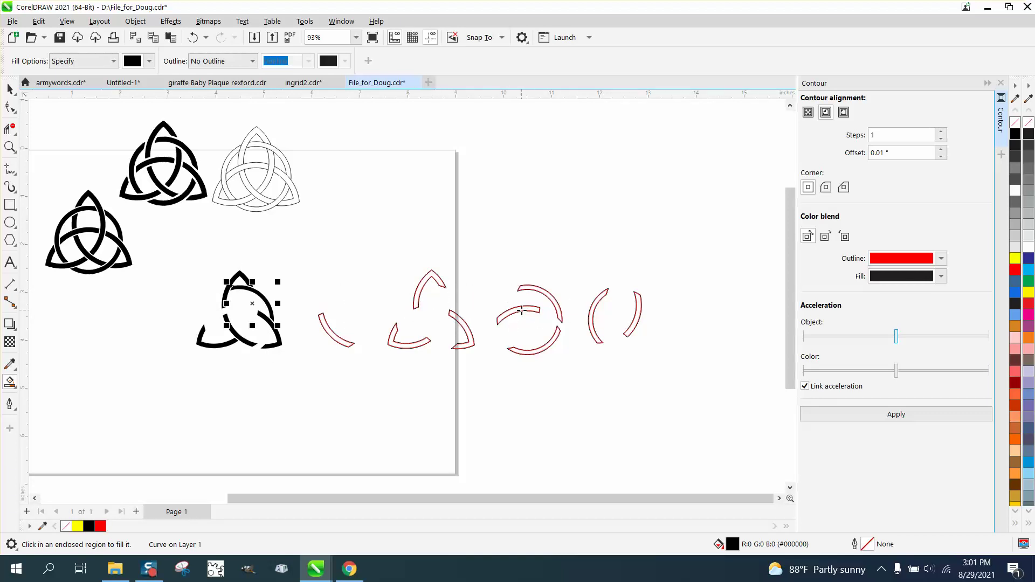
pyautogui.click(521, 311)
pyautogui.moveTo(521, 310); pyautogui.dragTo(233, 312)
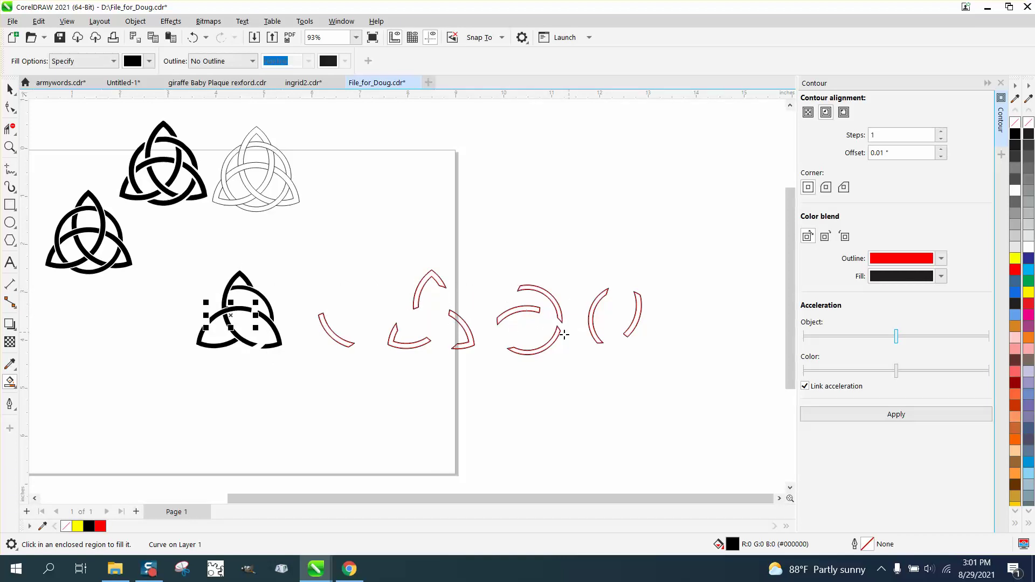
pyautogui.click(563, 334)
pyautogui.moveTo(564, 334); pyautogui.dragTo(276, 337)
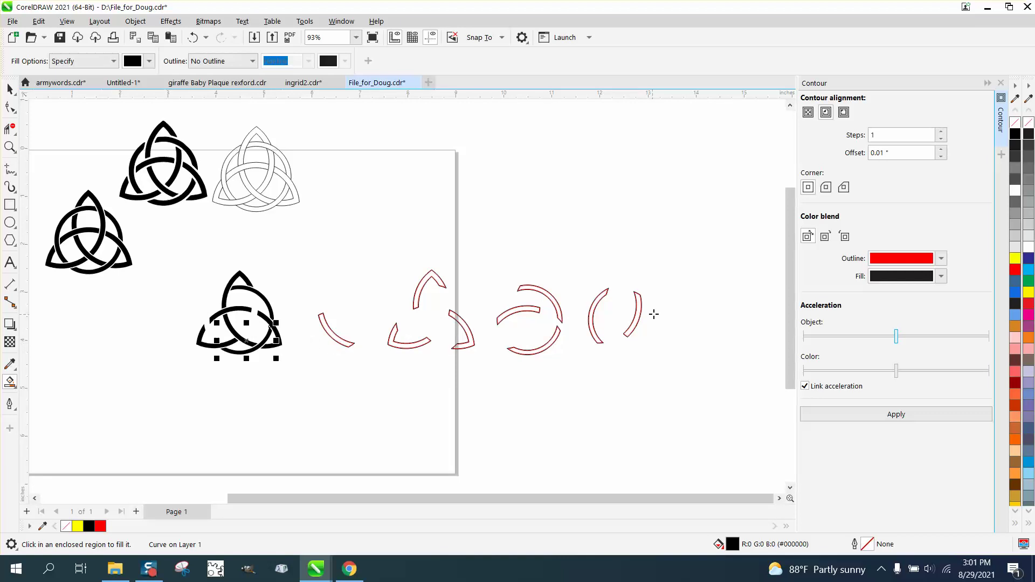
# Step: Smart-fill the left ring arc and the inner right strand in black and move each copy 8 inches left onto the knot
pyautogui.click(608, 303)
pyautogui.moveTo(607, 302); pyautogui.dragTo(225, 303)
pyautogui.click(638, 309)
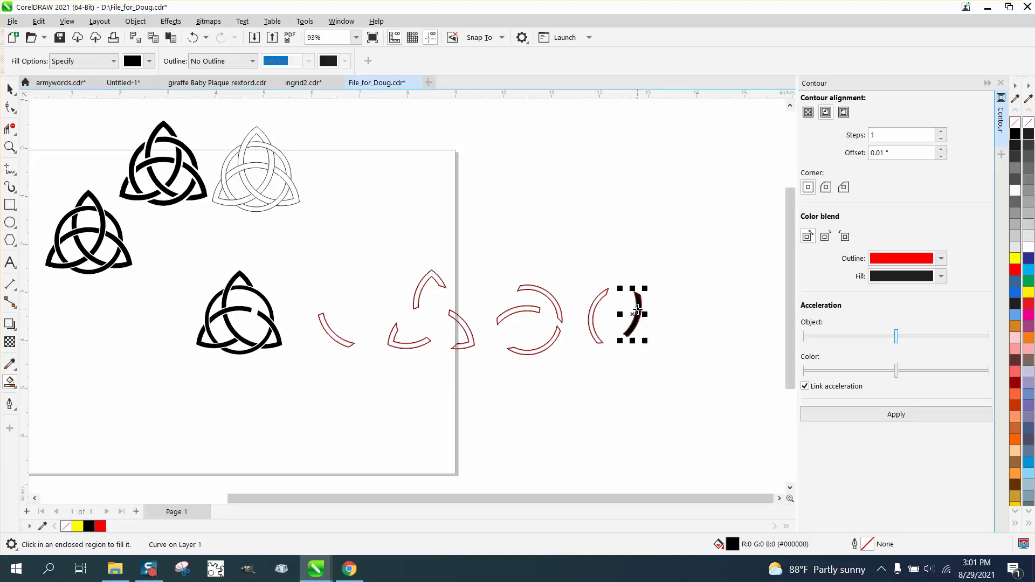
pyautogui.moveTo(638, 309); pyautogui.dragTo(253, 311)
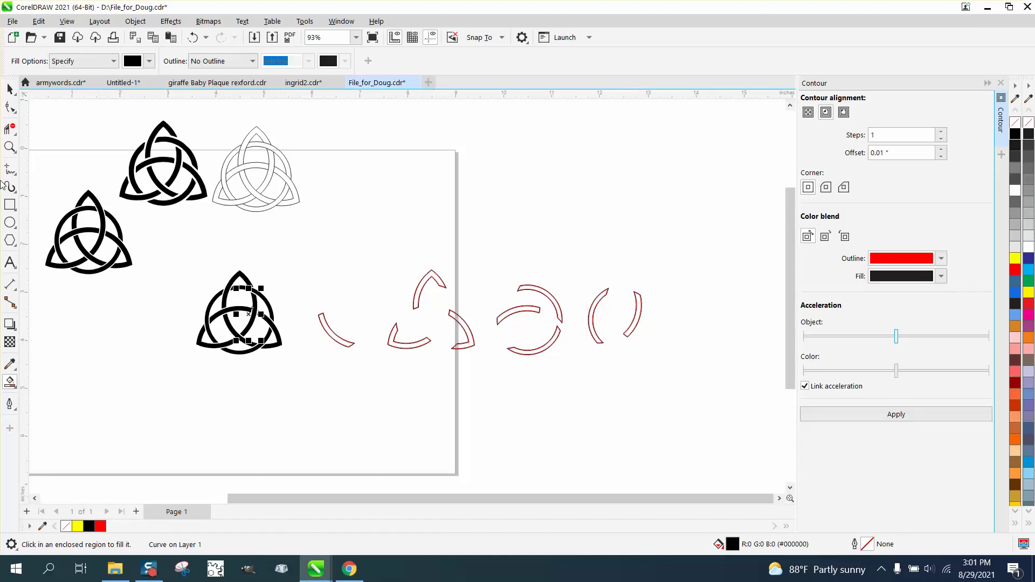
# Step: Examine the gaps between the interlaced pieces of the rebuilt black knot up close
pyautogui.click(10, 146)
pyautogui.moveTo(165, 251); pyautogui.dragTo(314, 383)
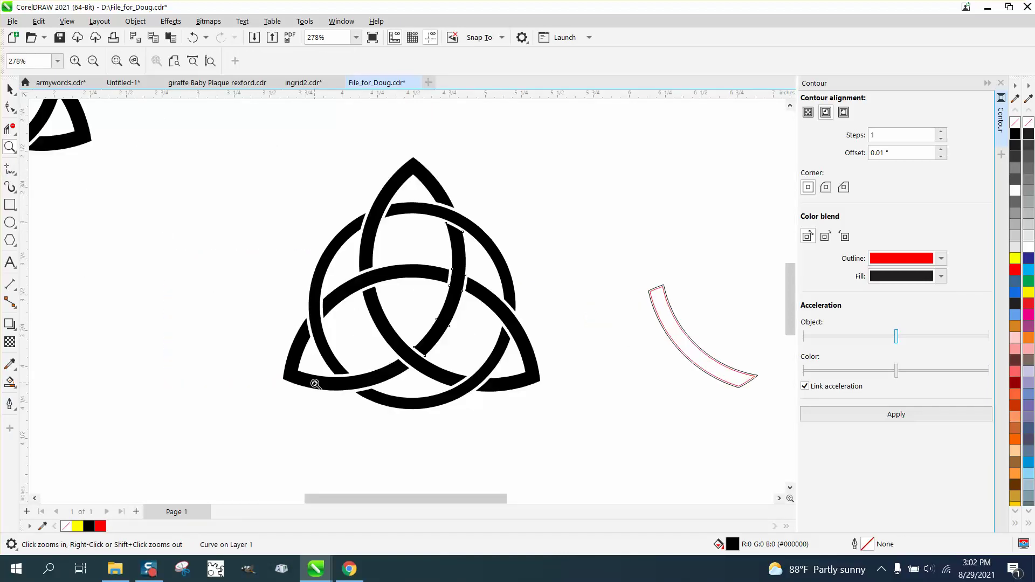
pyautogui.click(8, 90)
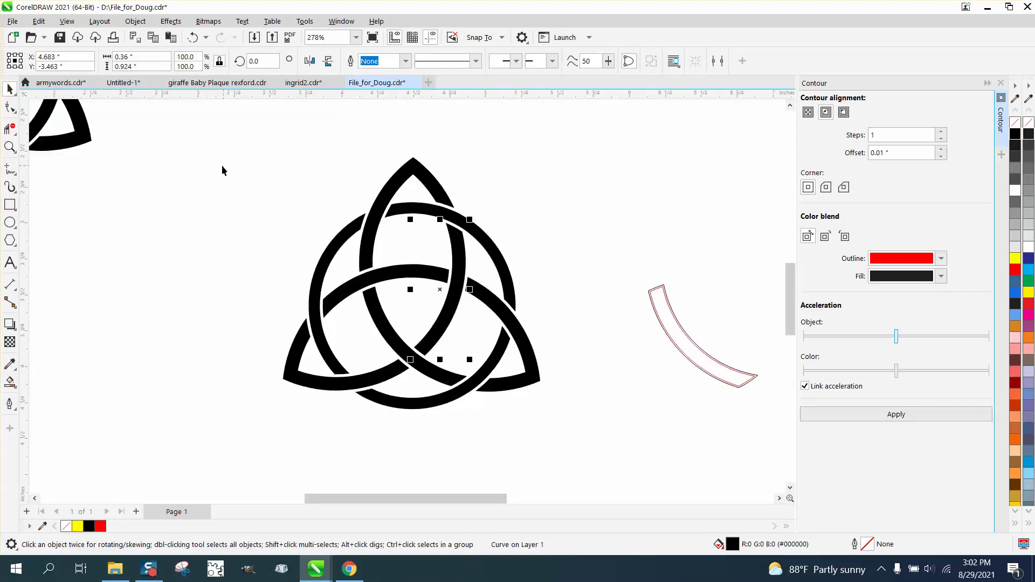
pyautogui.click(9, 146)
pyautogui.moveTo(218, 135); pyautogui.dragTo(585, 439)
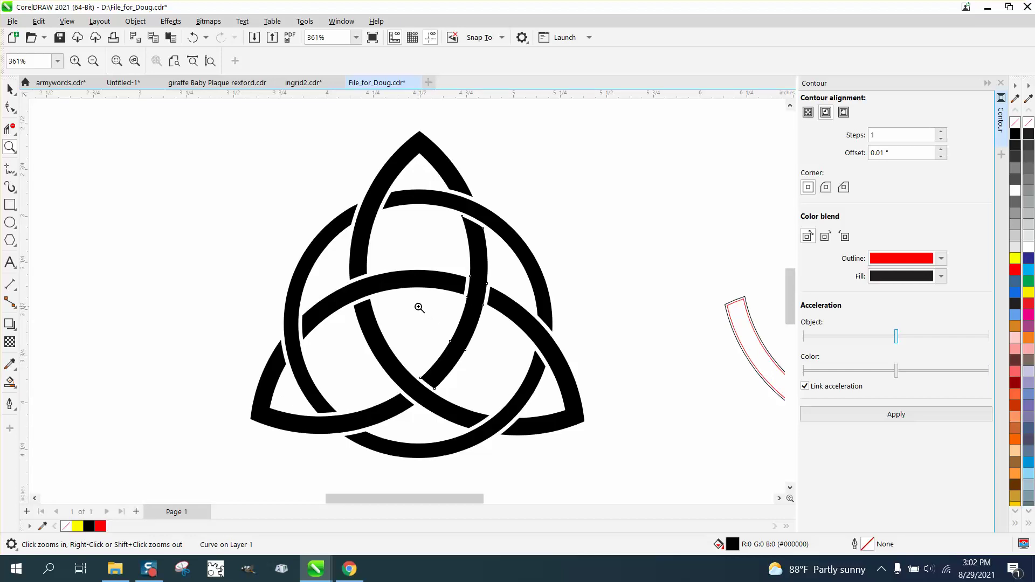
pyautogui.scroll(-1, 419, 308)
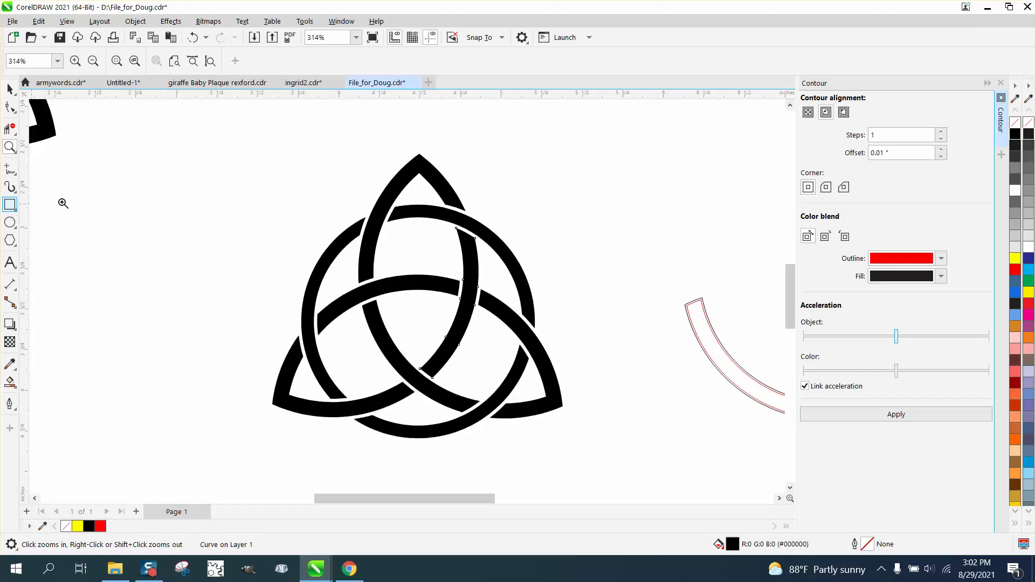
# Step: Draw a rectangle about 2.6 by 2.42 inches around the rebuilt knot and fill it yellow
pyautogui.moveTo(178, 131); pyautogui.dragTo(228, 210)
pyautogui.press('F3')
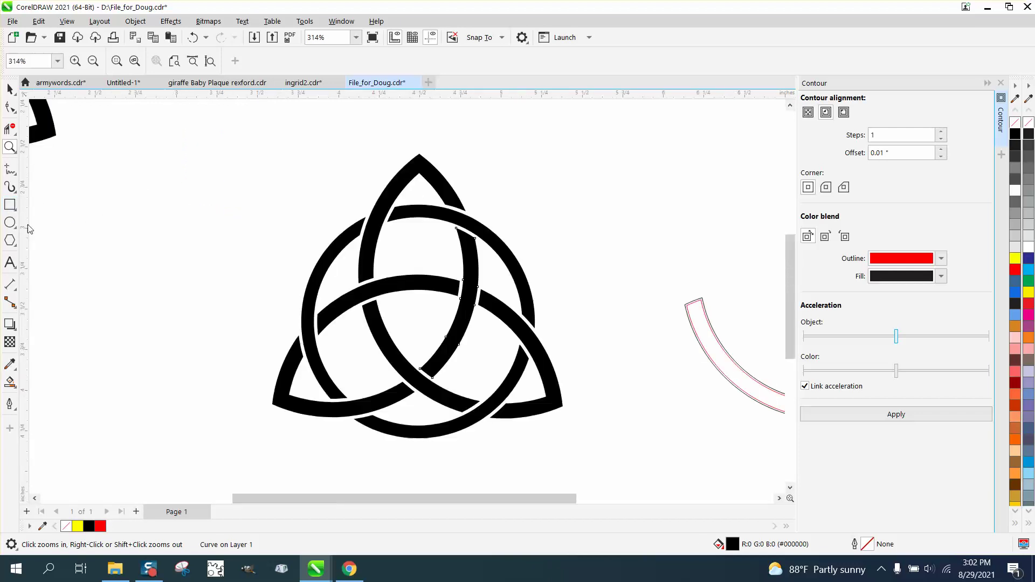
pyautogui.press('F3')
pyautogui.moveTo(396, 321); pyautogui.dragTo(395, 321)
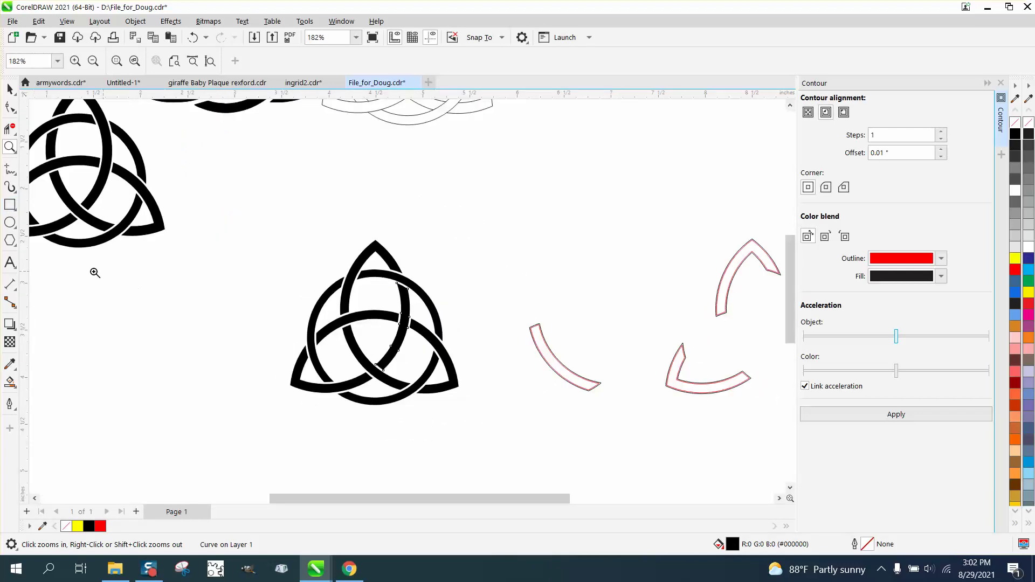
pyautogui.click(10, 204)
pyautogui.moveTo(252, 225)
pyautogui.mouseDown()
pyautogui.moveTo(253, 251)
pyautogui.moveTo(501, 457)
pyautogui.mouseUp()
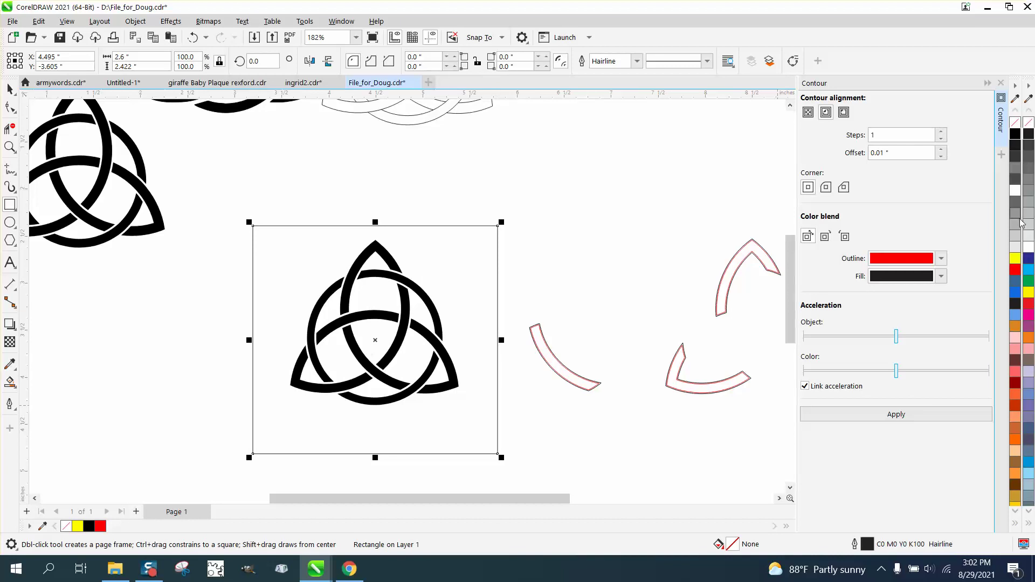
pyautogui.click(1017, 259)
# Step: Send the yellow rectangle behind the rebuilt black knot
pyautogui.click(126, 21)
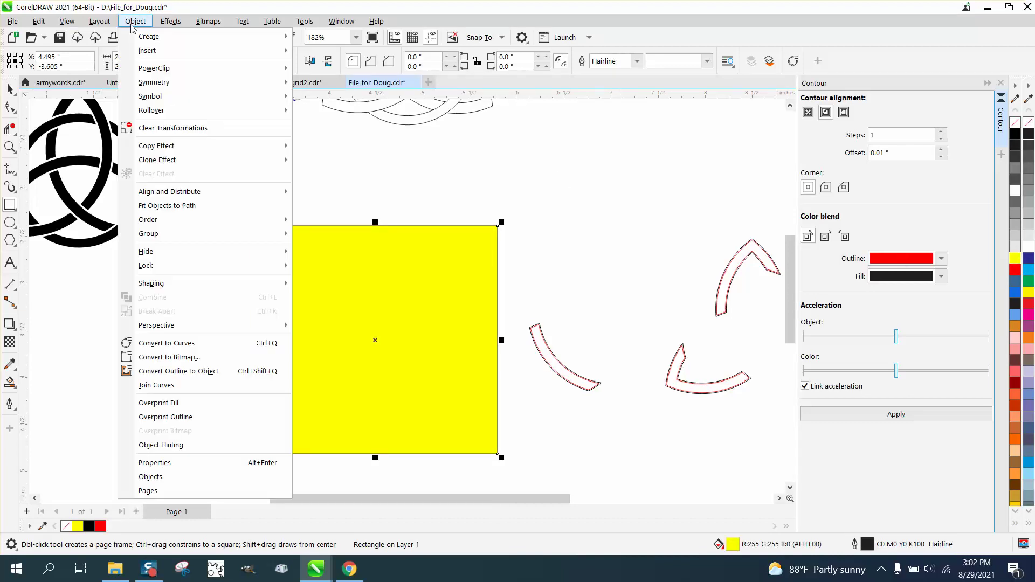
pyautogui.moveTo(142, 237)
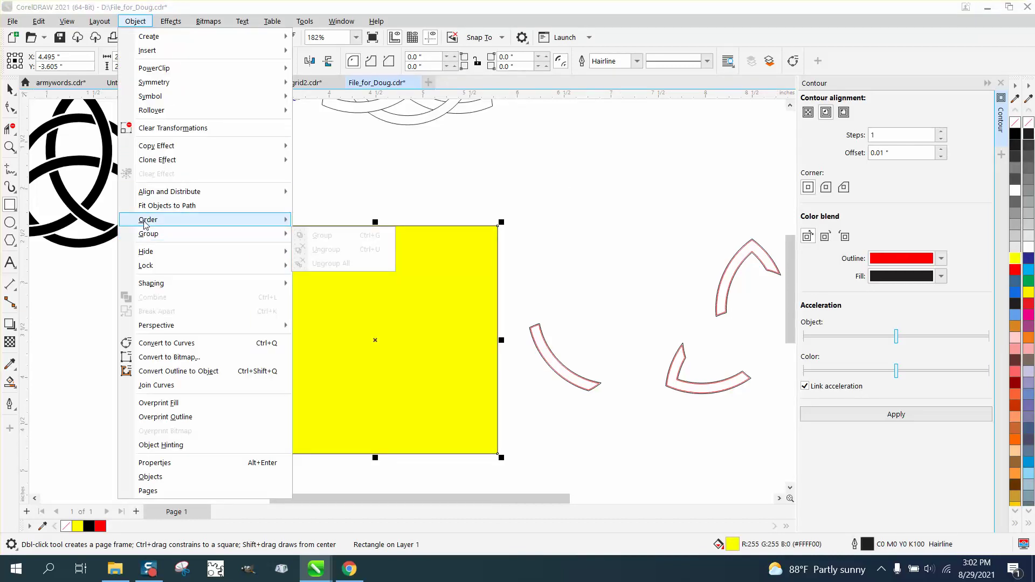
pyautogui.click(315, 236)
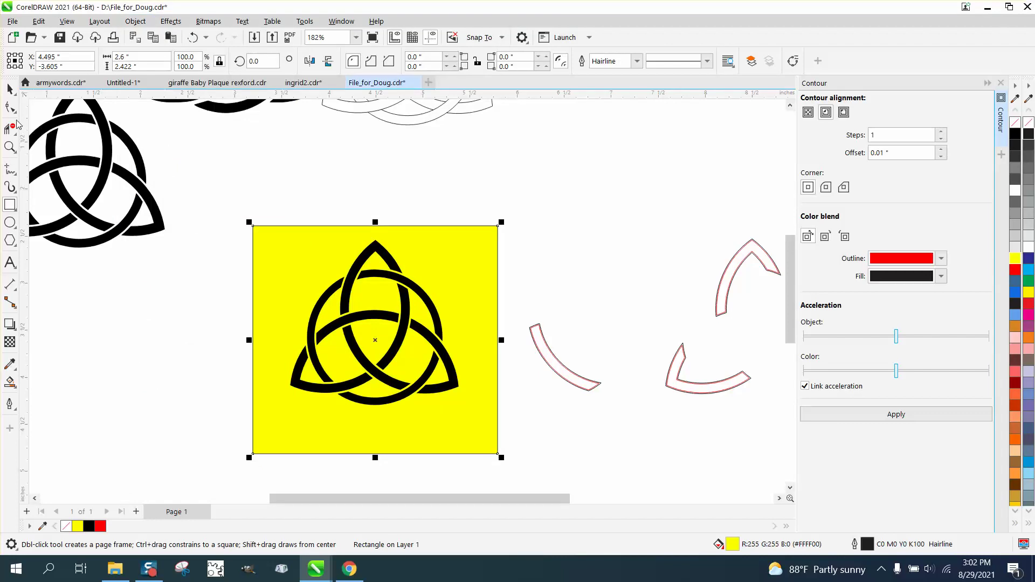
pyautogui.click(10, 147)
pyautogui.moveTo(291, 275); pyautogui.dragTo(519, 431)
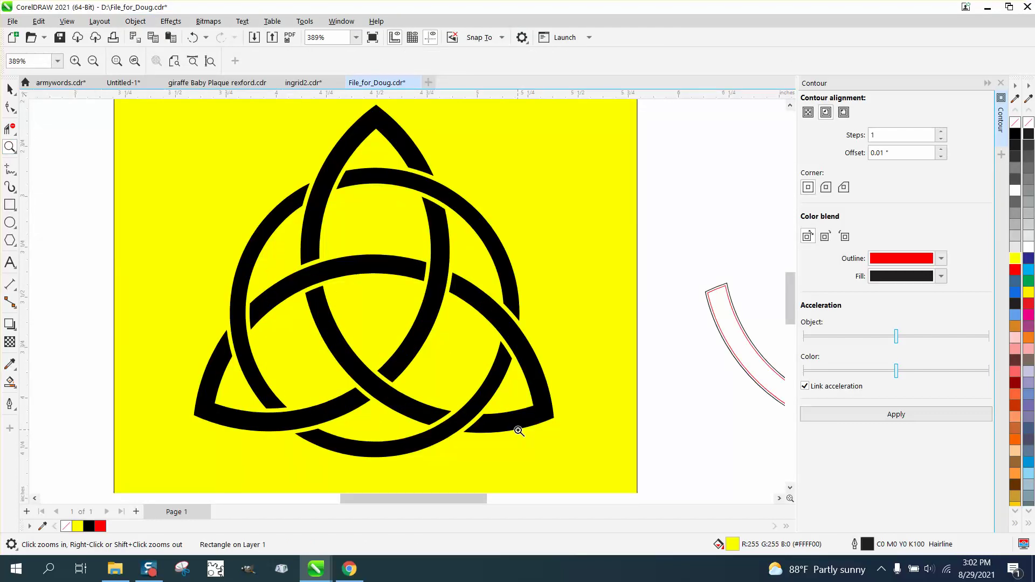